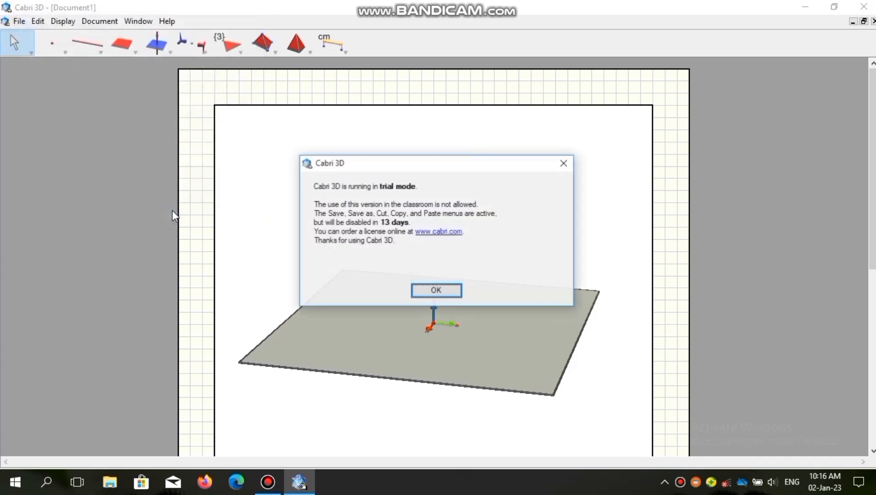
- Add a text area and fit it as a full-width strip about three grid squares high along the upper edge of the drawing view
left_click(564, 164)
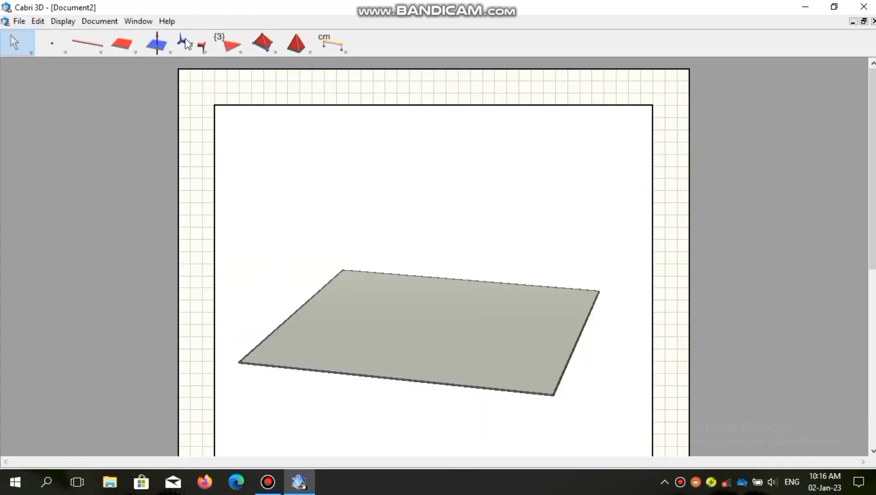
left_click(100, 21)
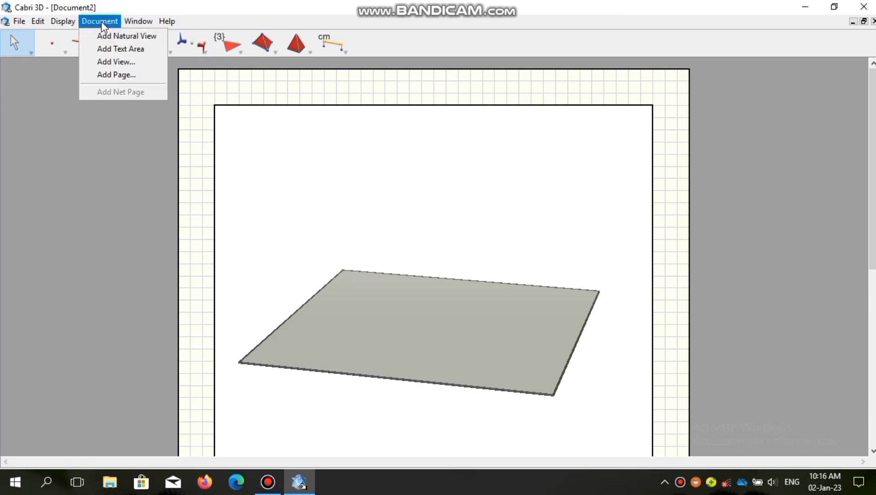
left_click(133, 48)
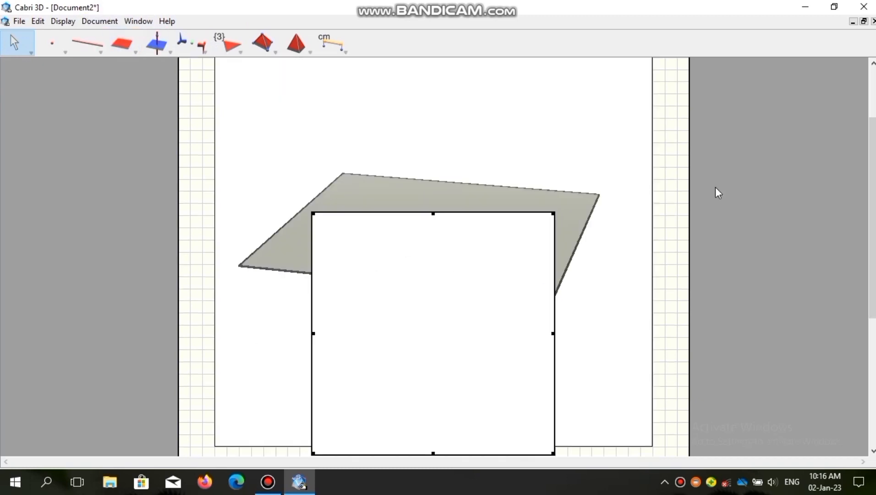
scroll(434, 256, "up", 3)
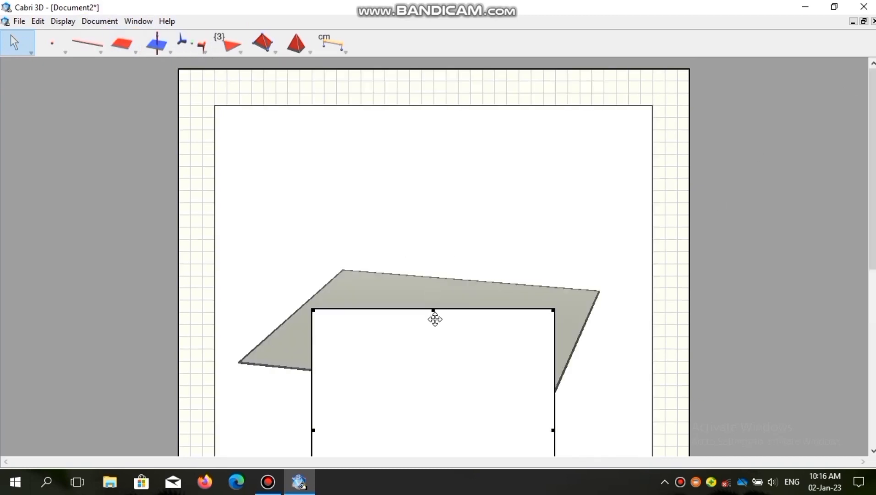
left_click_drag(449, 309, 358, 116)
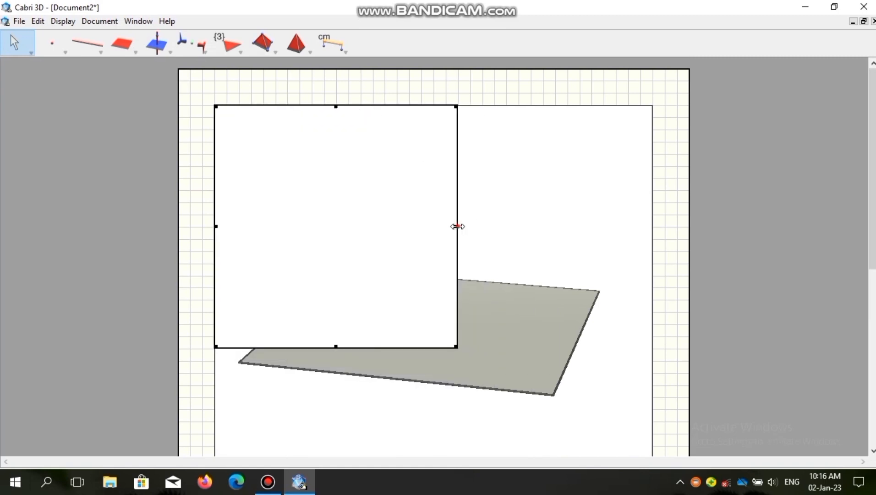
left_click_drag(457, 225, 653, 200)
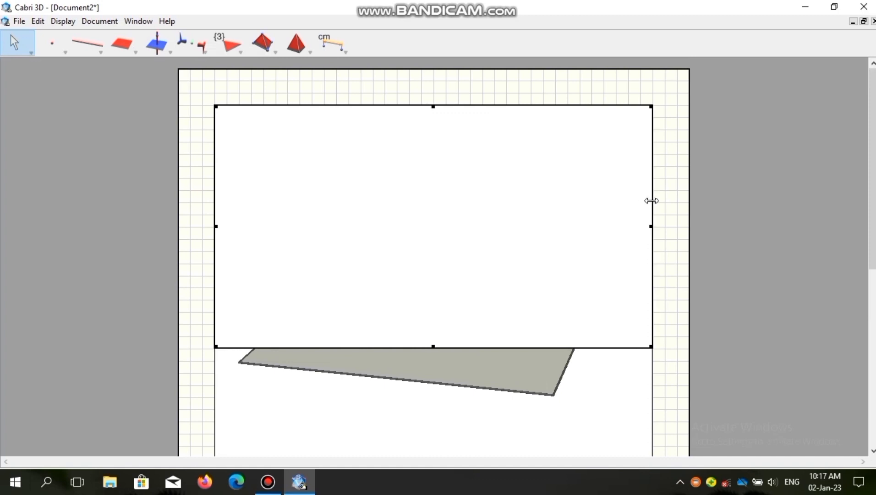
left_click_drag(433, 347, 454, 152)
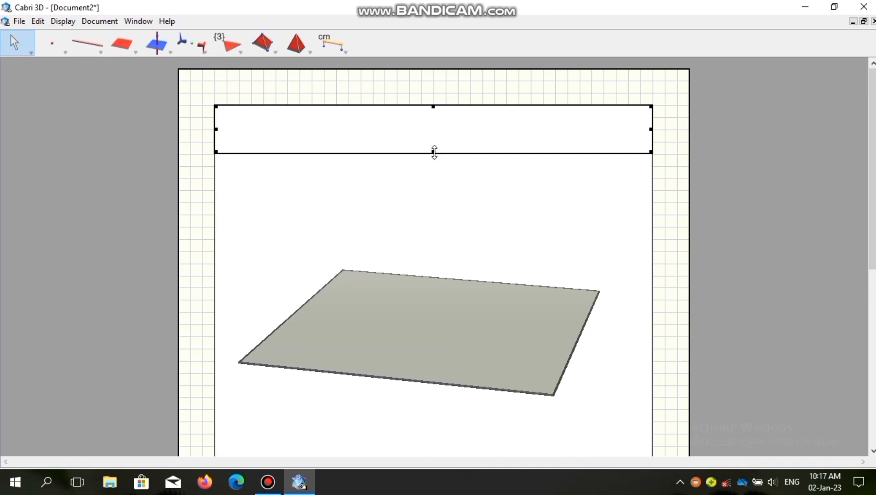
left_click_drag(435, 152, 433, 143)
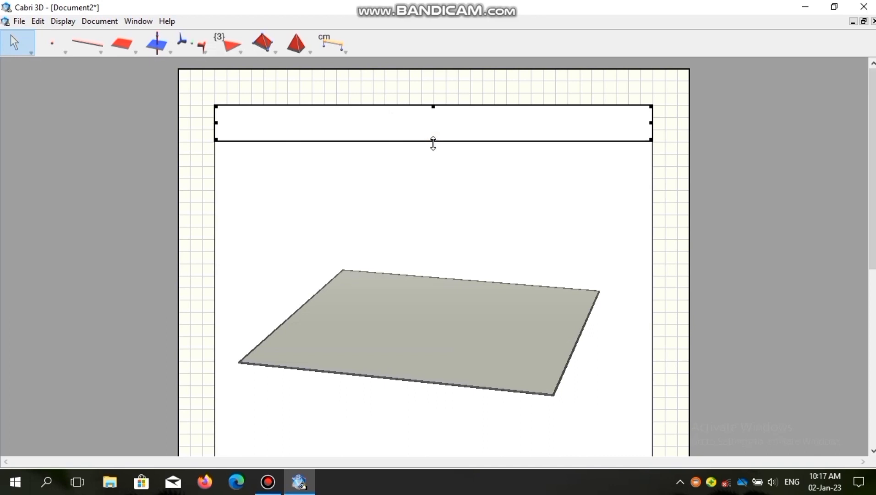
- Enter "Diberikan sebuah kubus ABCD.EFGH dengan panjang rusuk 4 cm. Tentukan jarak titik A ke bidang AFH!" in the text area
left_click(376, 118)
left_click(376, 119)
type("Diberikan sebuah ku")
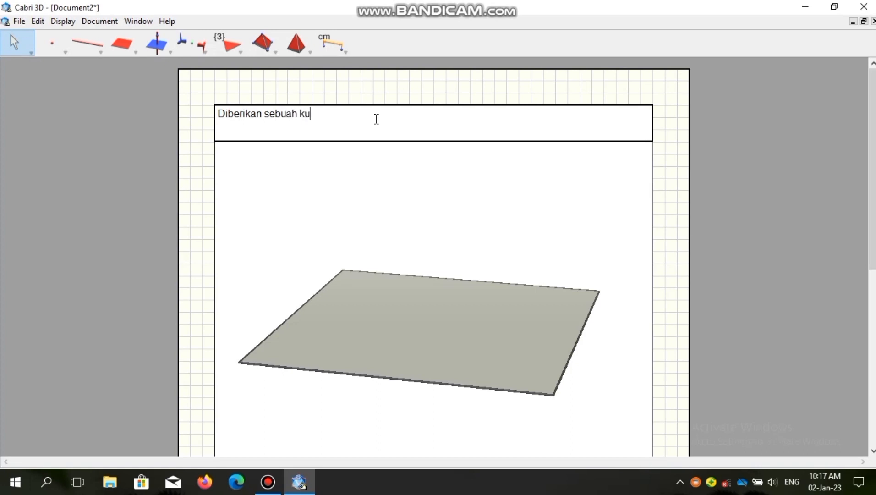
type("bus")
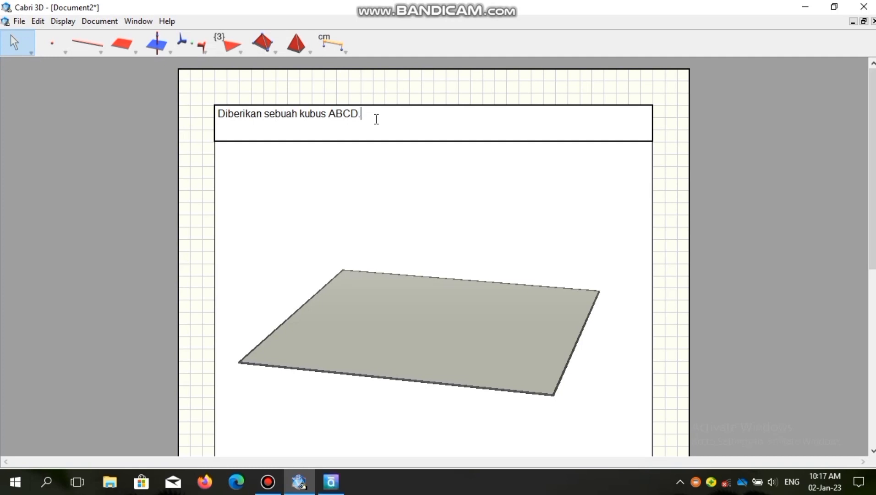
type("ABCD.EFGH den")
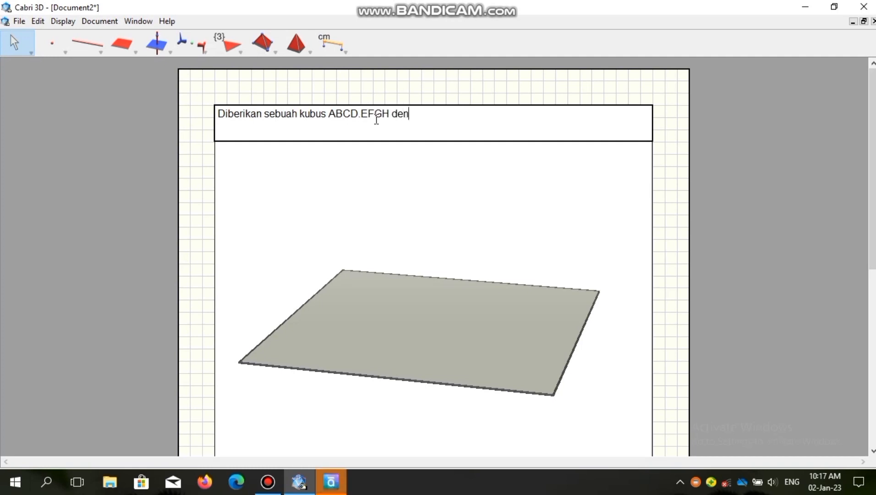
type("gan panjang rusu")
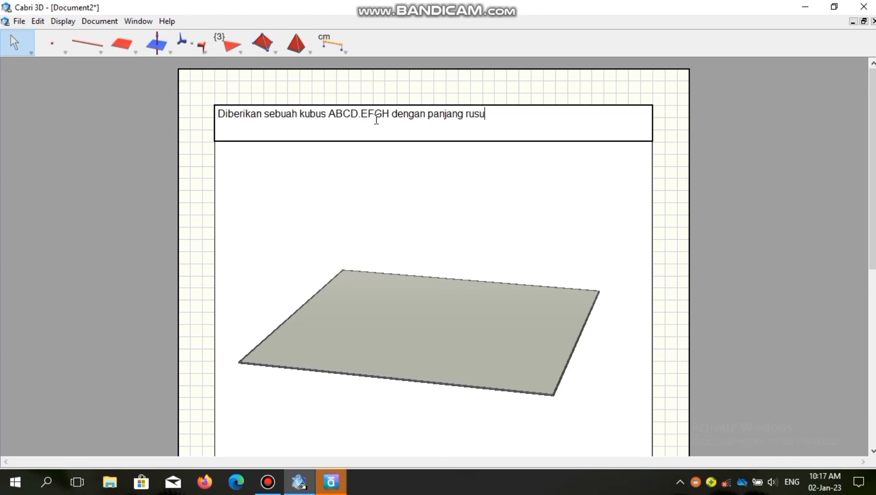
type("k 4 cm. Tentukan jarak titik A ke bida")
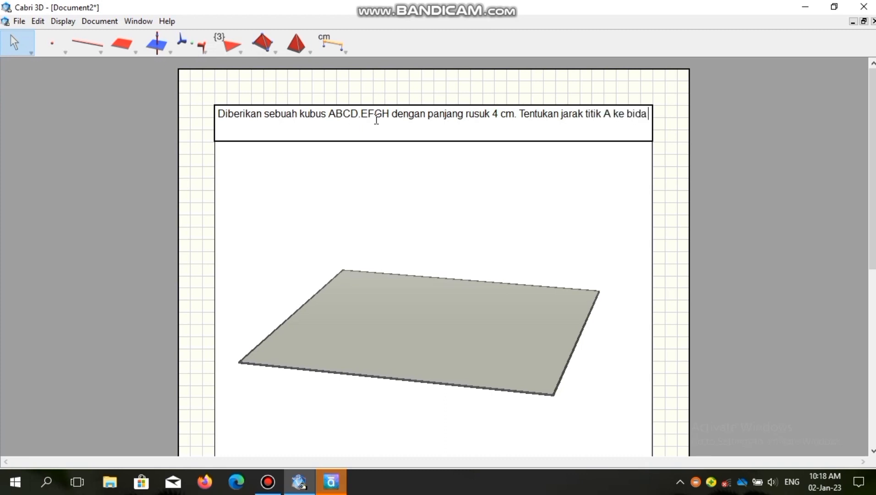
type("ng AFH!")
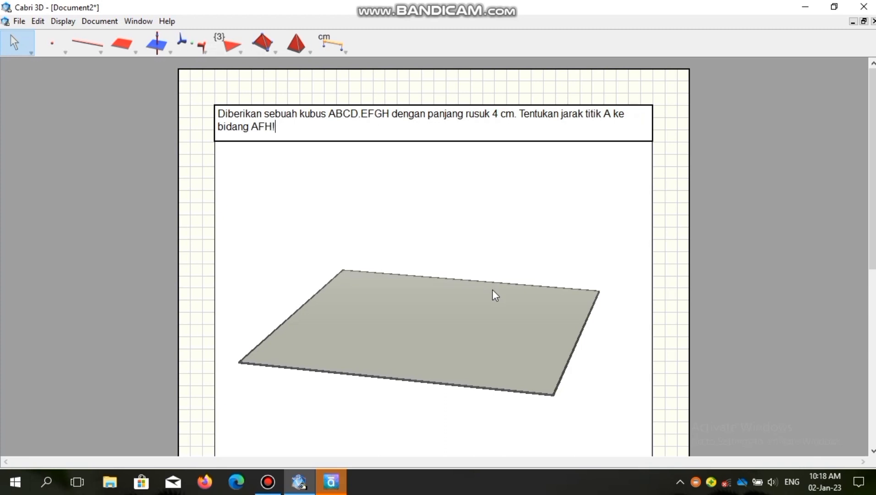
- Construct a cube with one face on the base plane, centred near the plane's middle, with a vertex towards the front edge
left_click(309, 53)
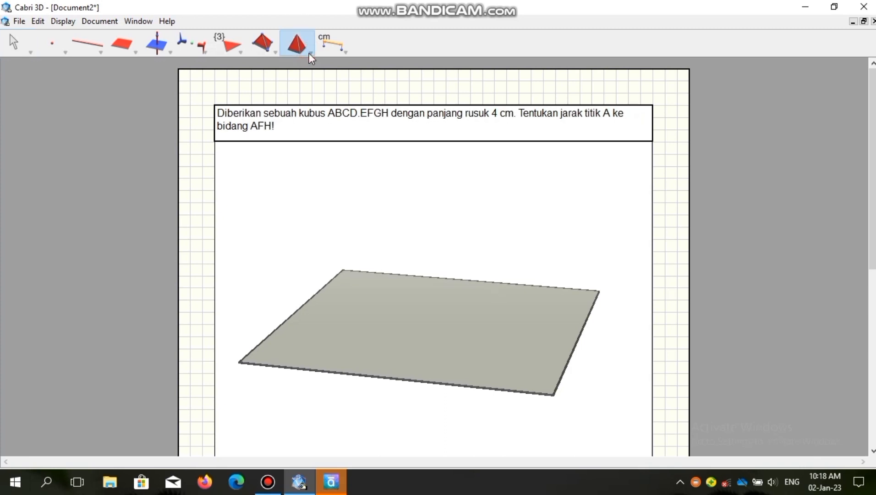
left_click(309, 53)
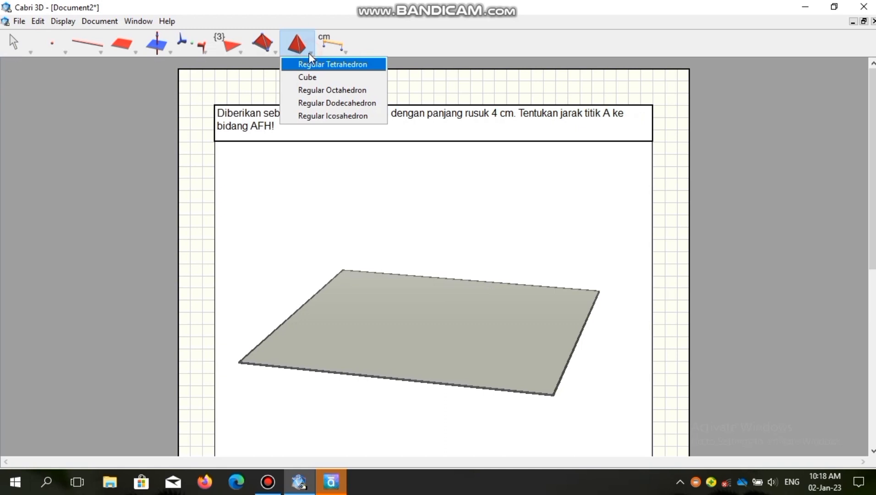
left_click(325, 78)
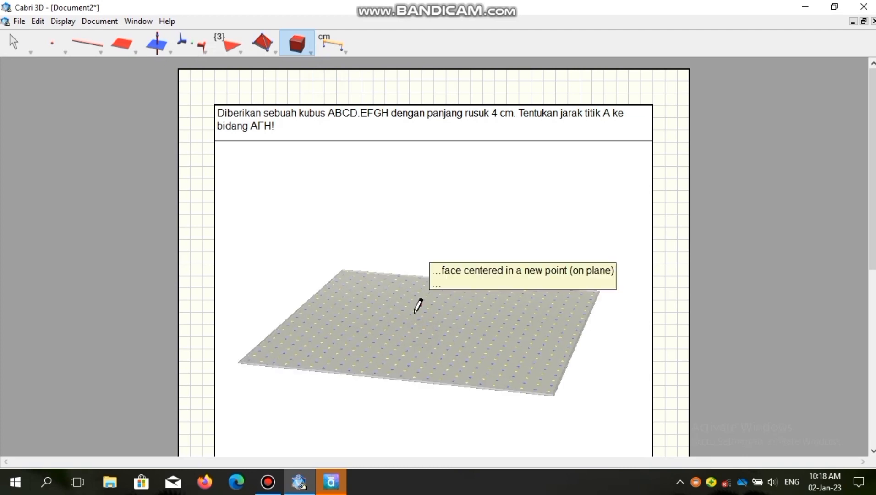
left_click(424, 329)
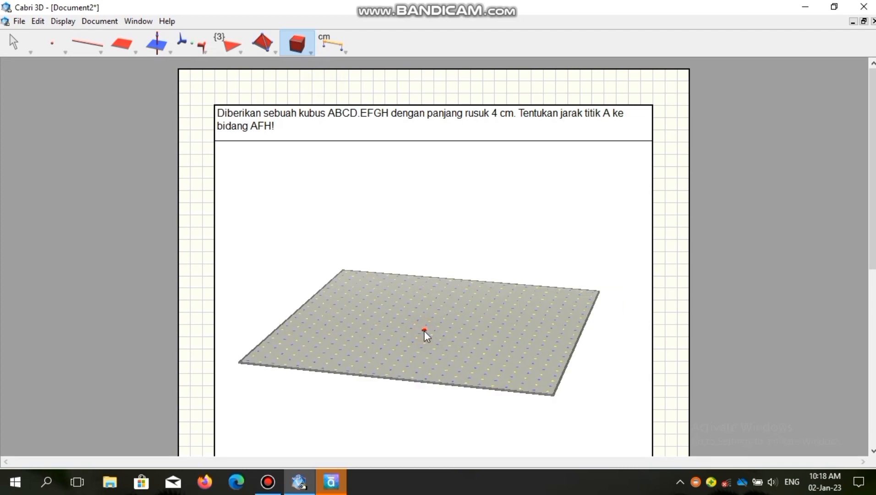
left_click(422, 300)
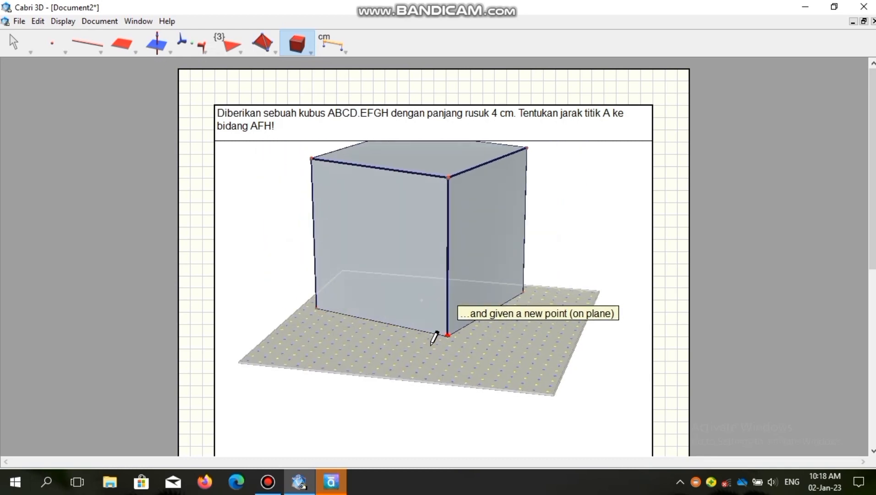
left_click(433, 336)
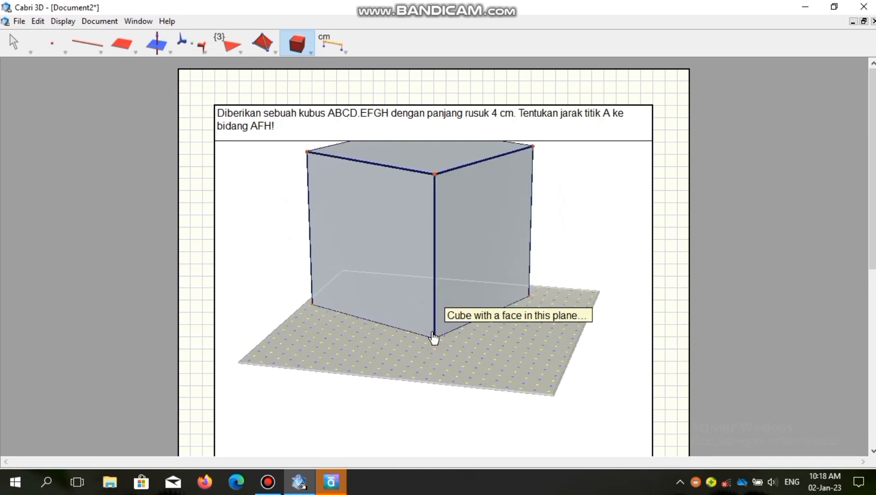
- Move the cube forward on the base plane and shrink it until it fits completely below the text area
left_click(29, 54)
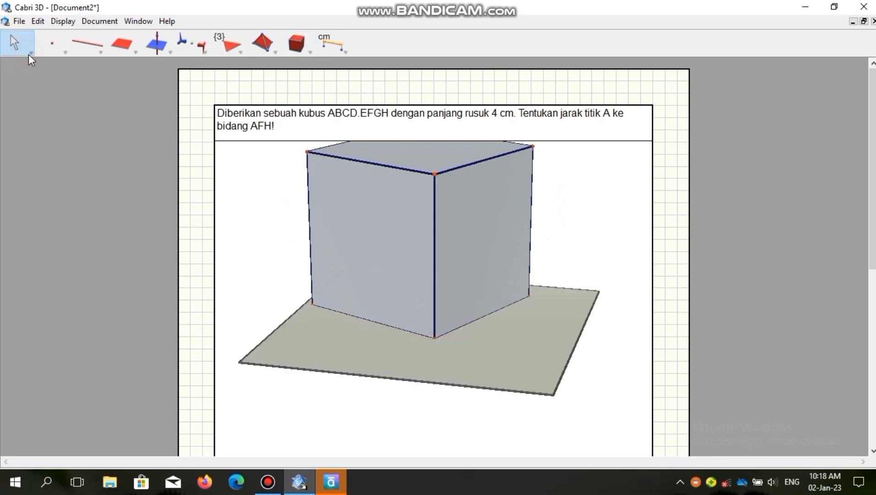
left_click(40, 64)
left_click_drag(459, 195, 466, 221)
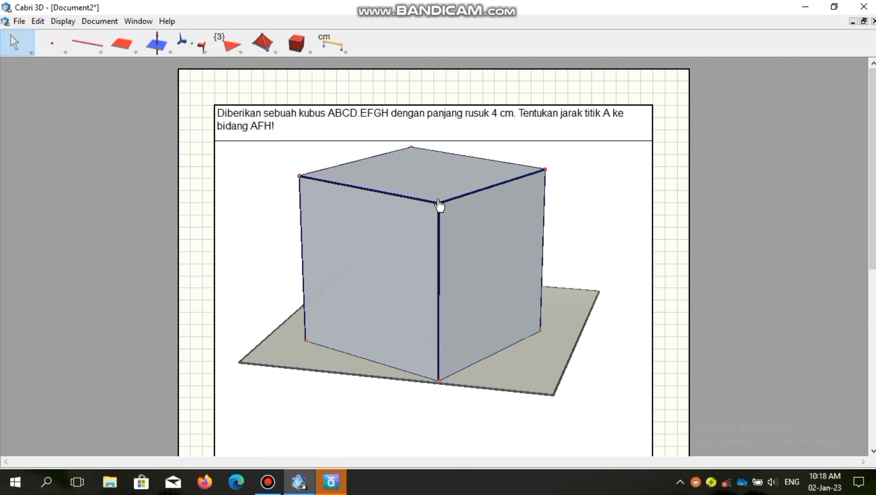
left_click_drag(440, 207, 439, 220)
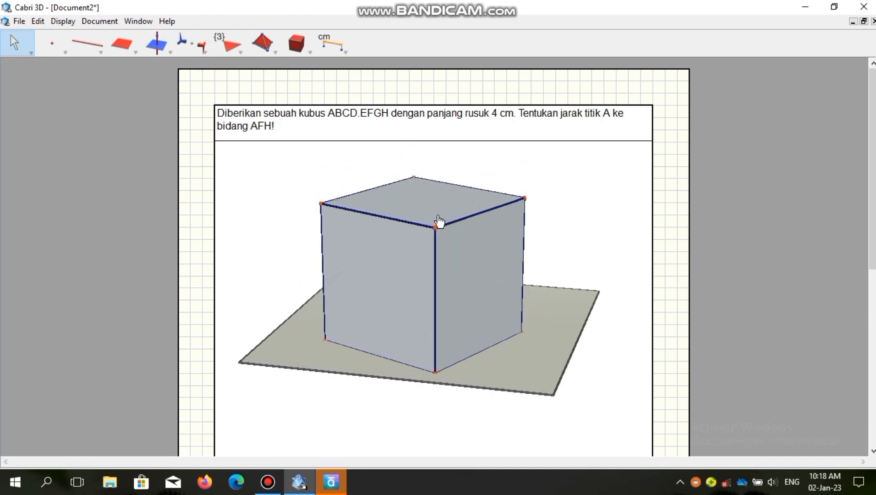
- Set the cube's surface style to Empty
right_click(476, 287)
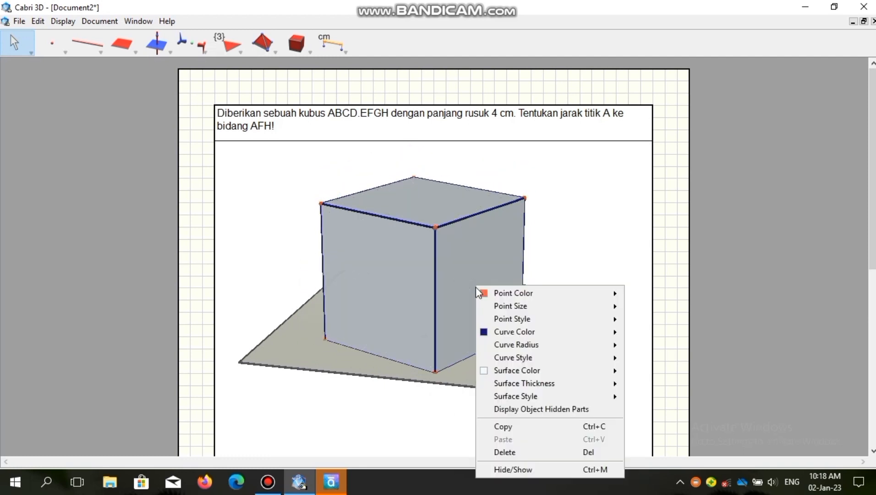
mouse_move(610, 397)
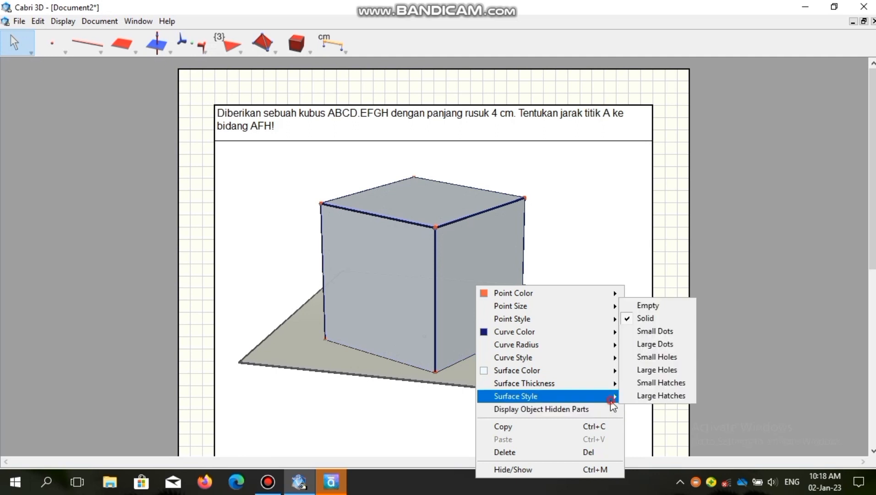
left_click(655, 307)
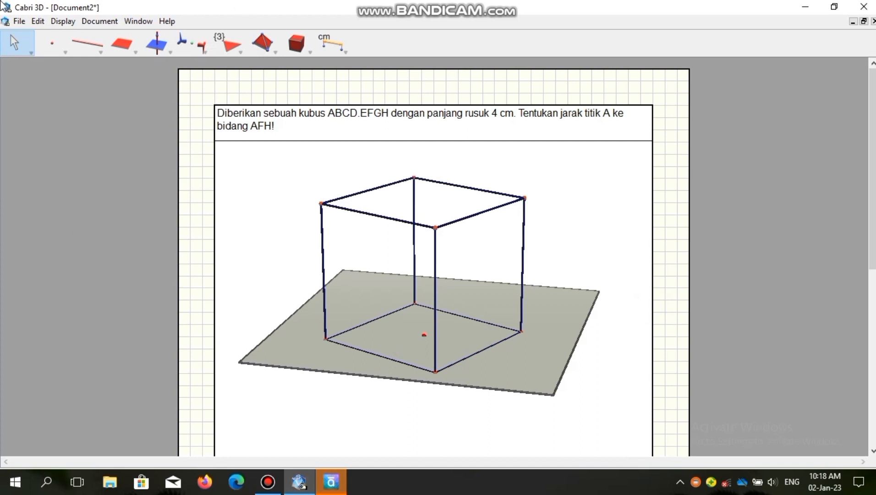
- Place points at the cube's four base vertices and label them A, B, C and D, going counterclockwise from the left vertex
left_click(66, 53)
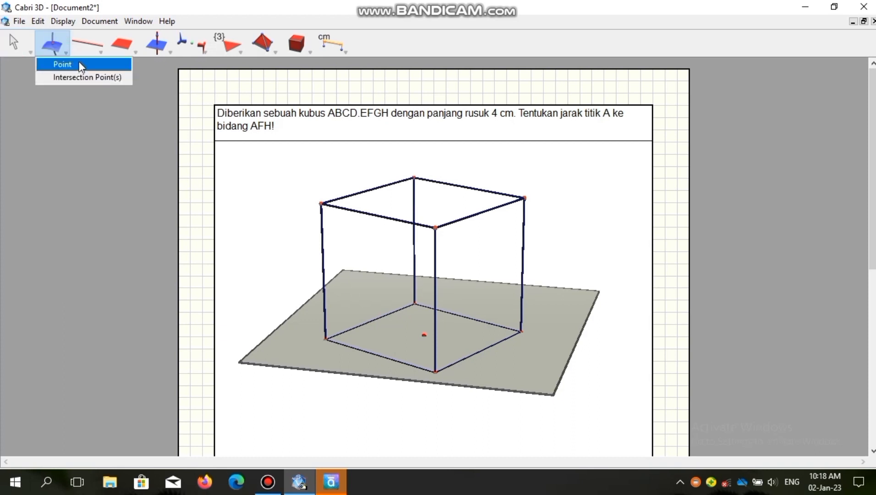
left_click(62, 65)
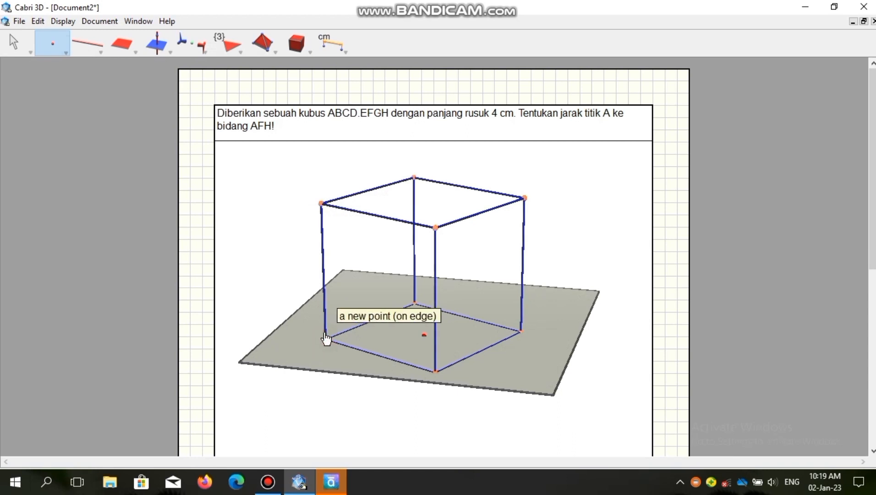
type("A")
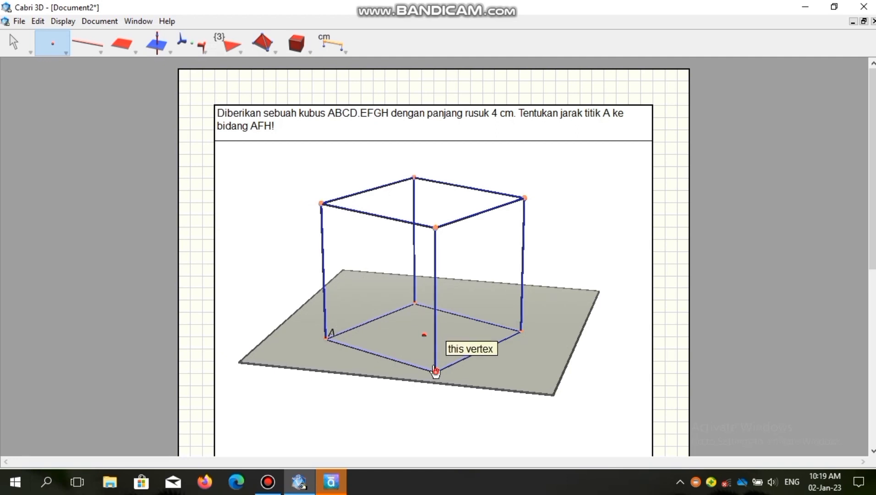
left_click(435, 371)
type("B")
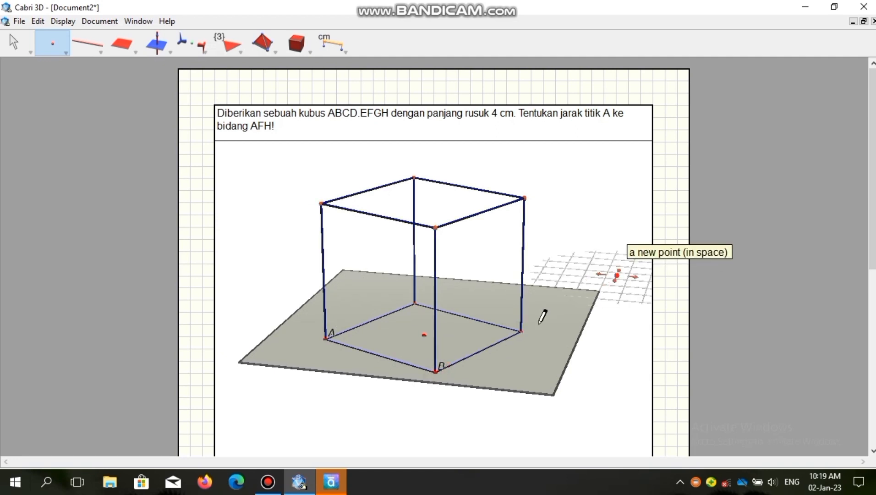
left_click(520, 328)
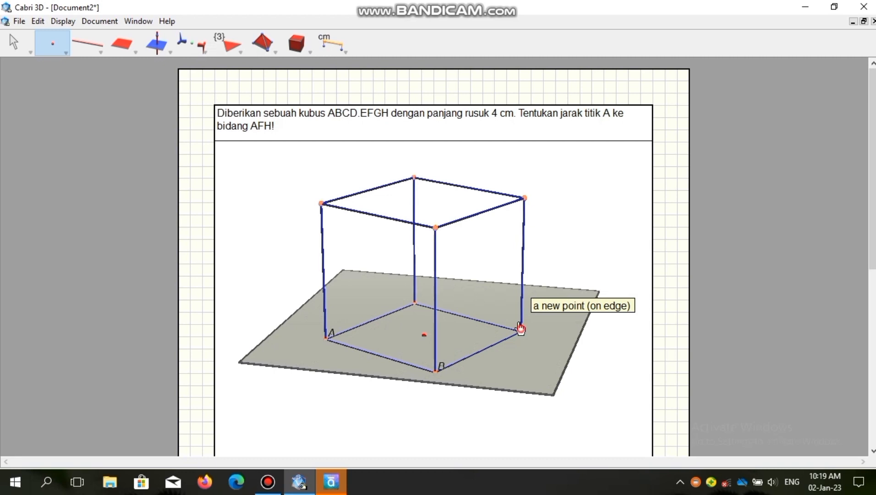
type("C")
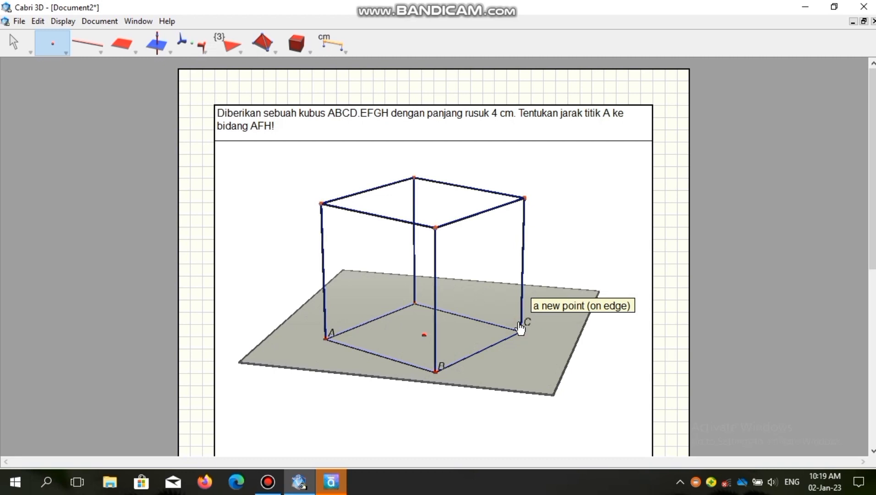
left_click(414, 304)
type("D")
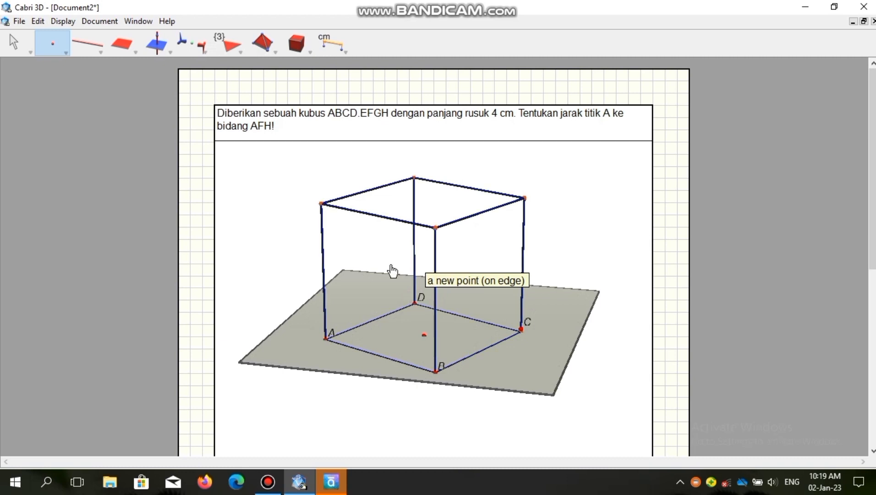
- Place points at the cube's four upper vertices and label them E, F, G and H, directly above A, B, C and D
left_click(322, 202)
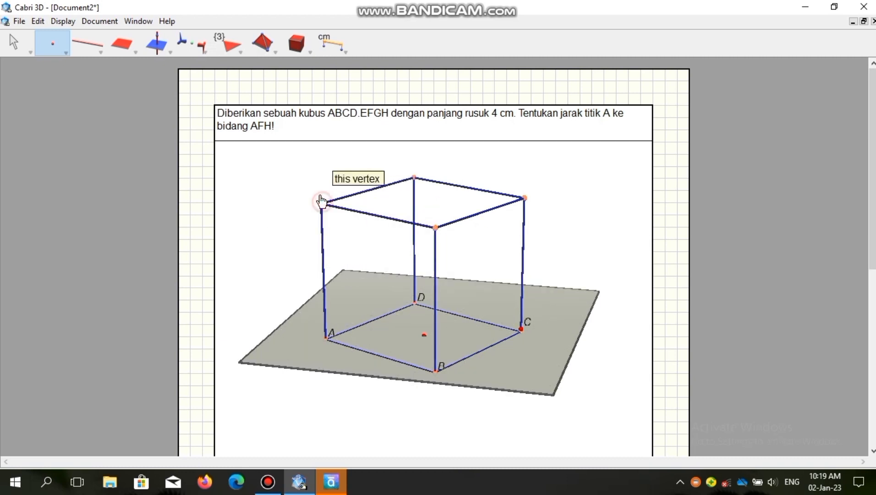
type("E")
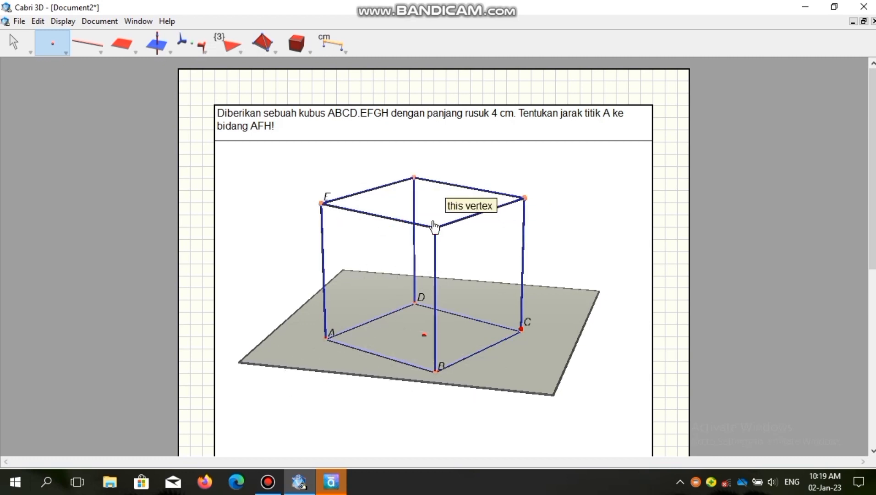
left_click(435, 226)
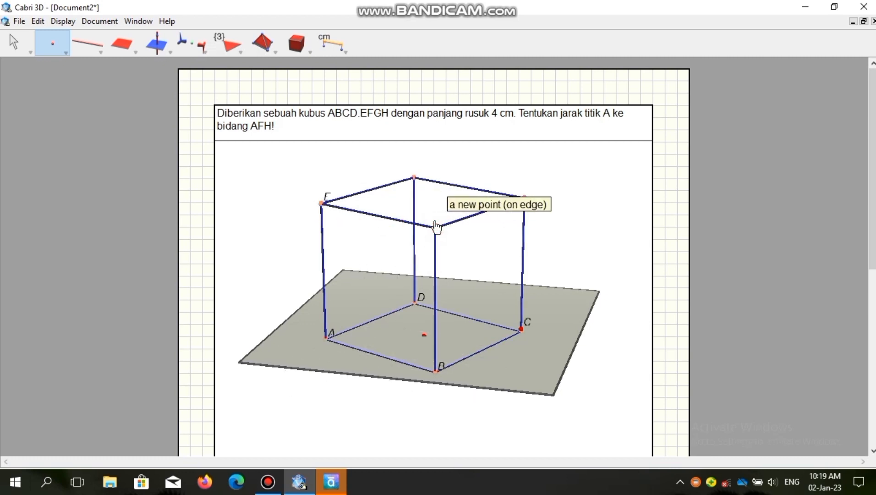
type("F")
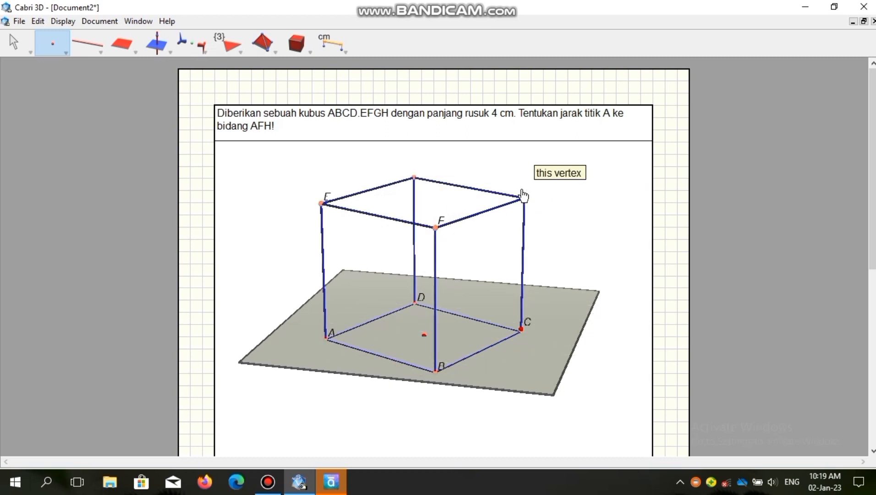
left_click(523, 197)
type("G")
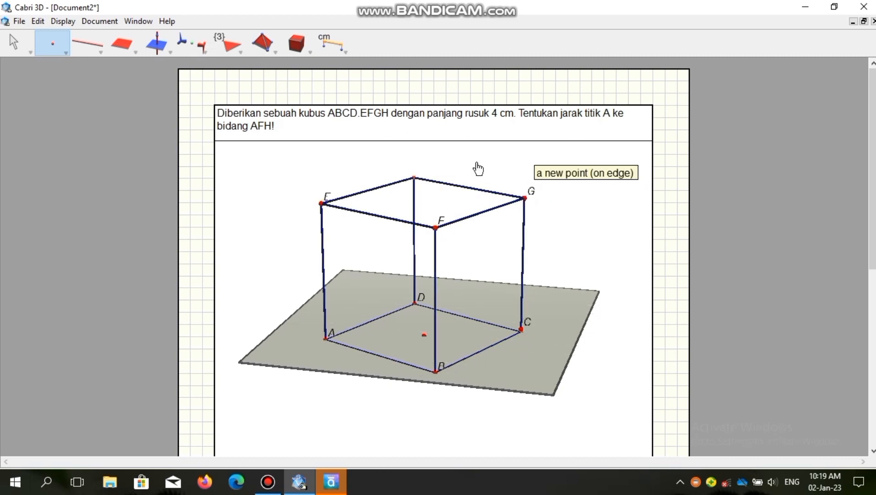
left_click(414, 176)
type("H")
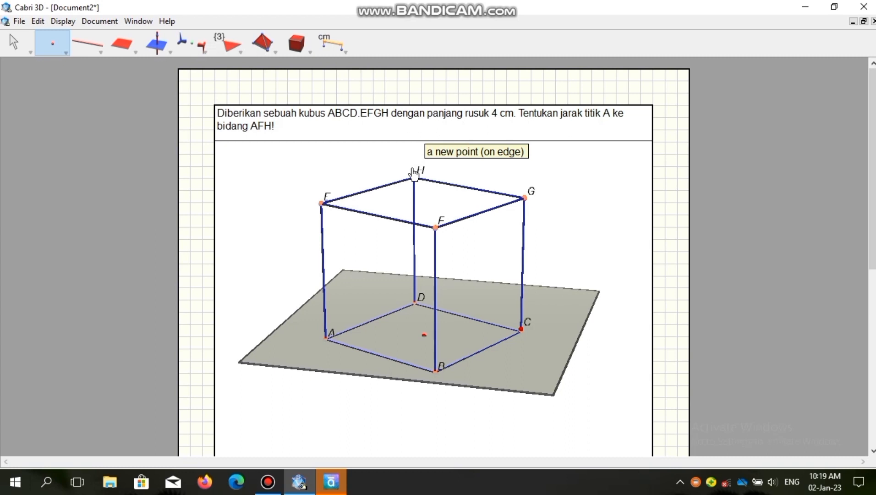
left_click(10, 50)
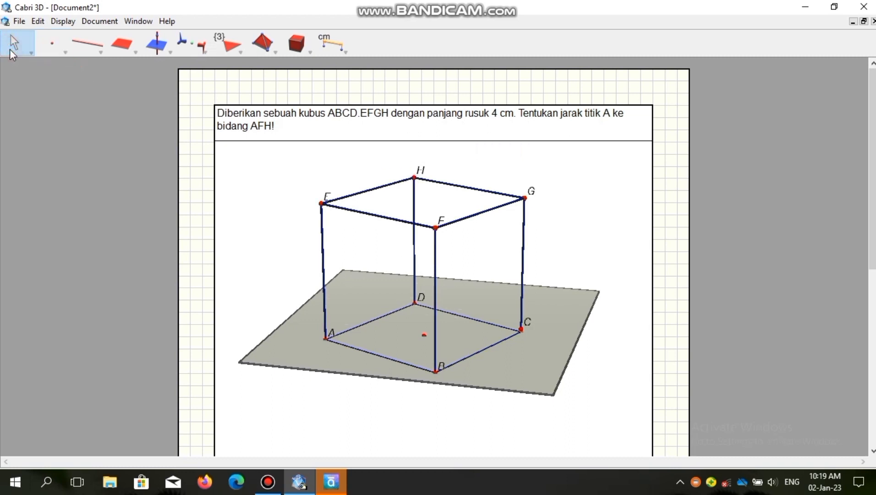
- Add a distance measurement between H and G and shrink the cube until that edge measures 4.0 cm
left_click(342, 51)
left_click(342, 51)
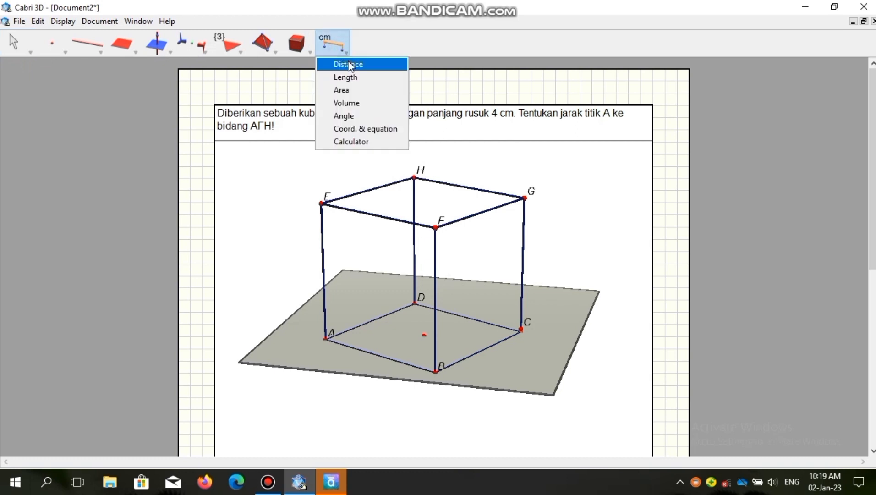
left_click(352, 67)
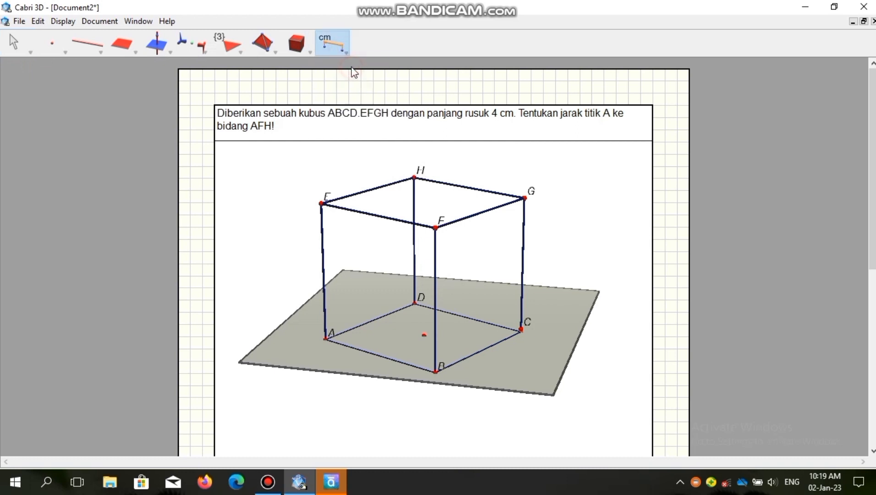
left_click(415, 175)
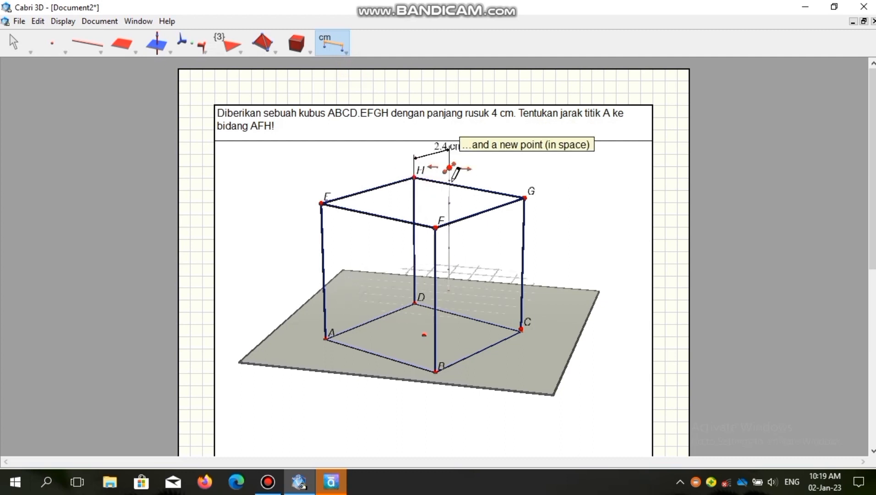
left_click(523, 198)
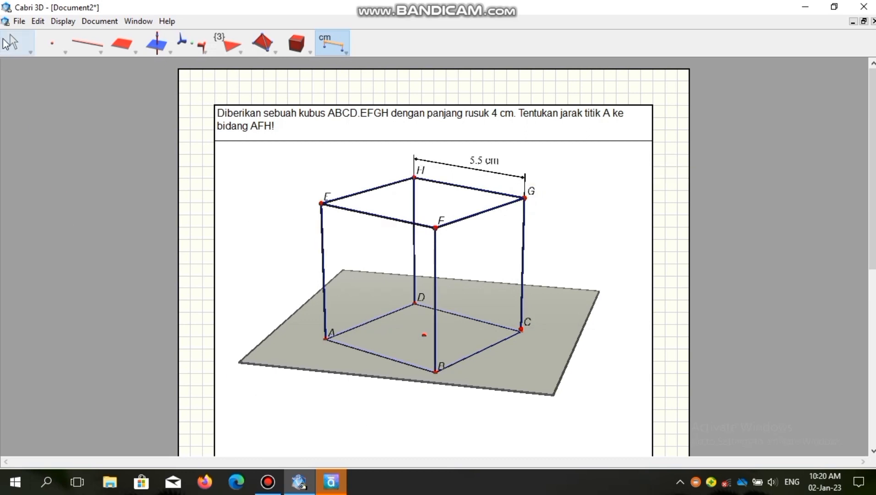
left_click(7, 42)
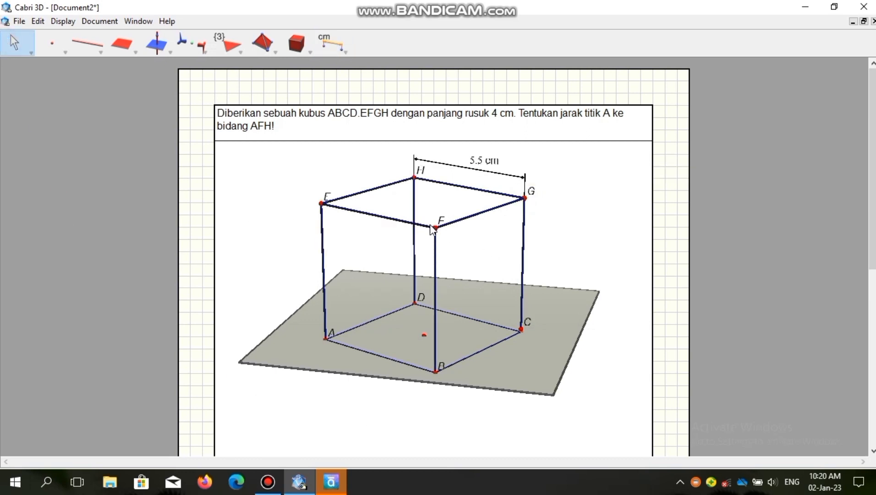
left_click_drag(432, 224, 435, 251)
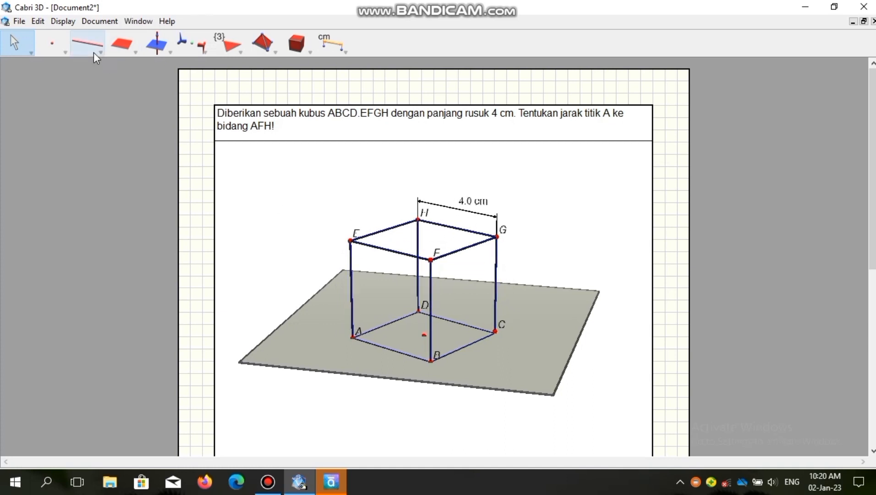
- Draw the two diagonals of the cube's upper face as segments HF and EG
left_click_drag(99, 51, 109, 80)
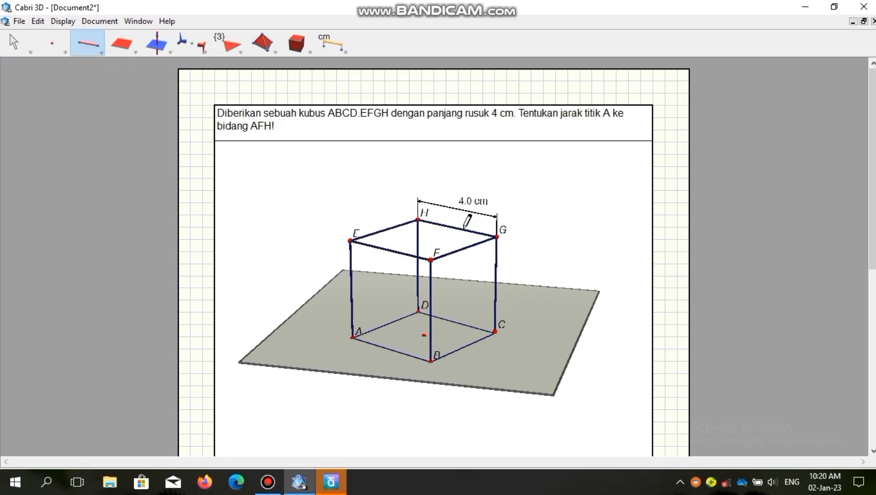
left_click(418, 220)
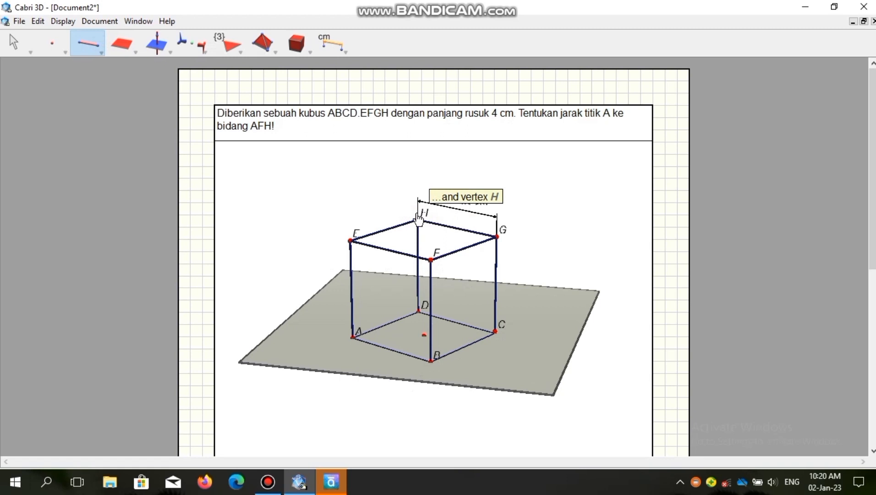
left_click(433, 259)
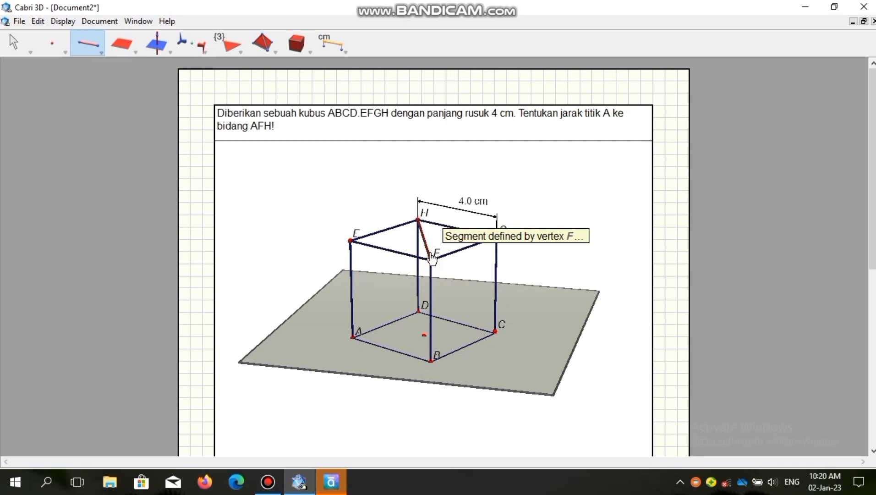
left_click(351, 239)
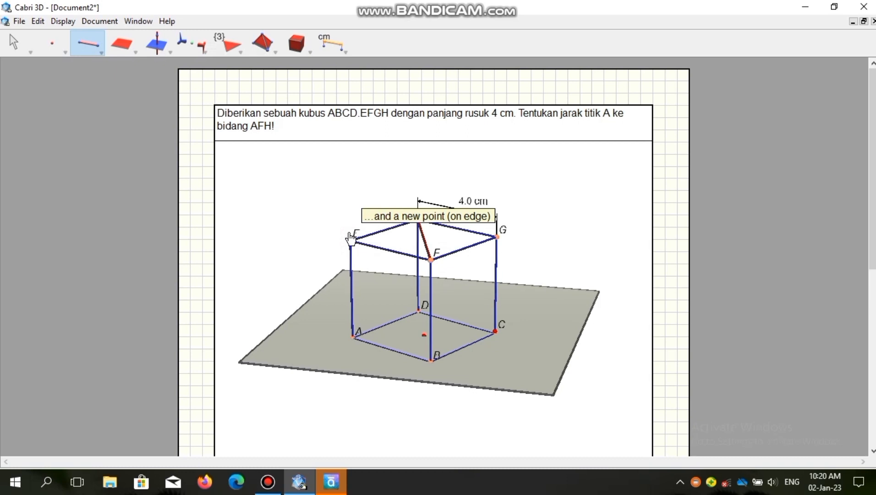
left_click(350, 239)
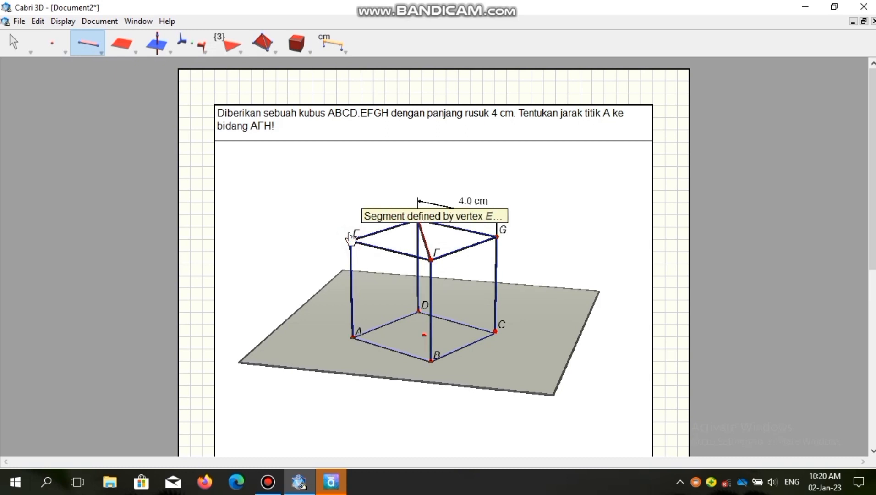
left_click(496, 236)
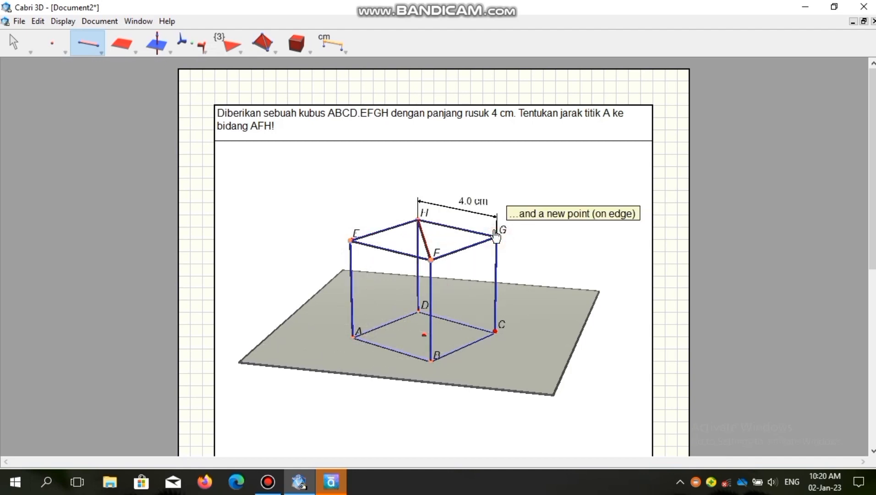
left_click(496, 236)
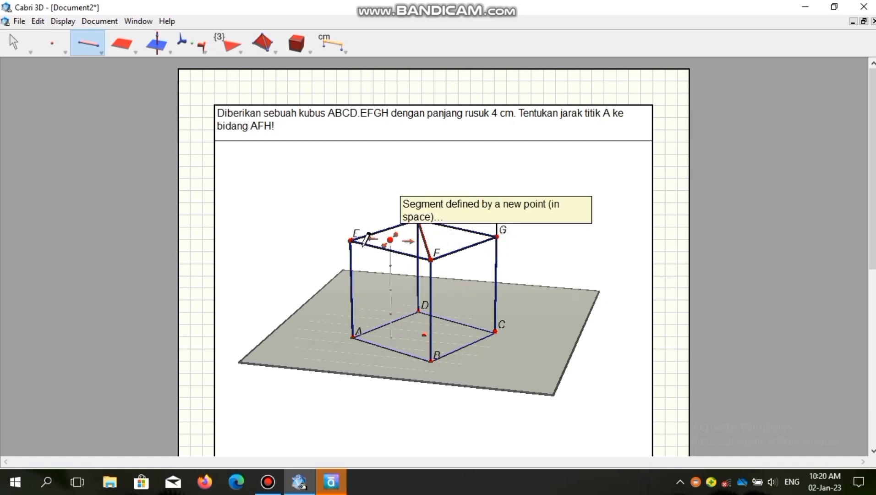
left_click(352, 239)
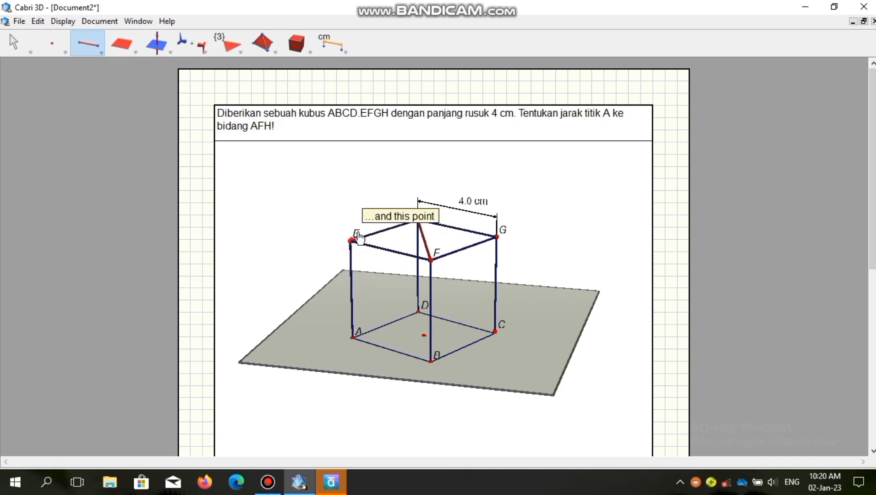
left_click(496, 236)
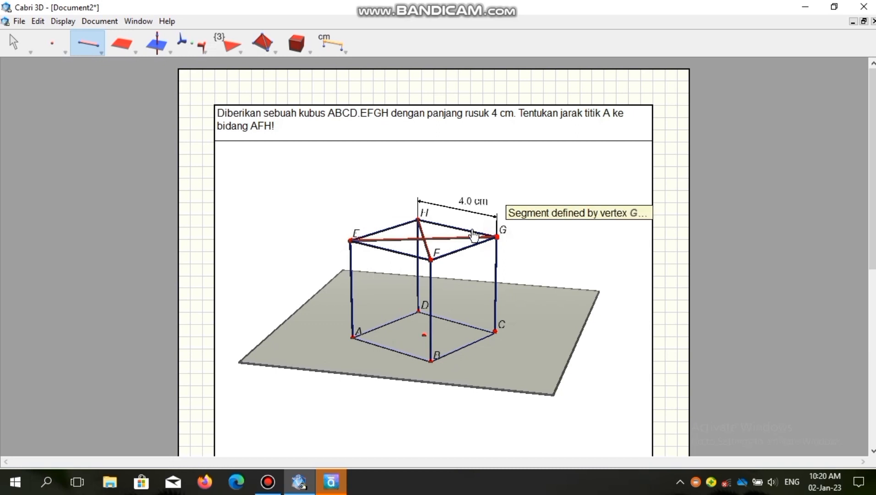
left_click(16, 41)
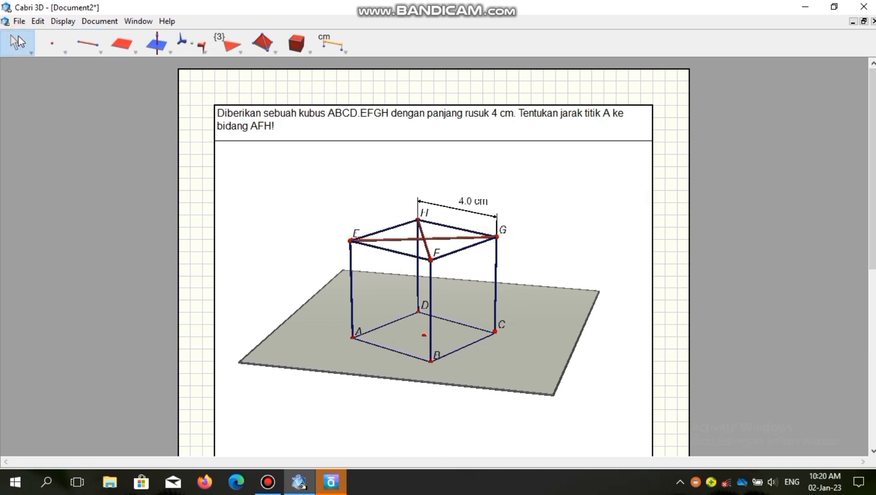
- Construct a triangle through the cube's vertices A, F and H
left_click(132, 51)
left_click_drag(132, 51, 133, 94)
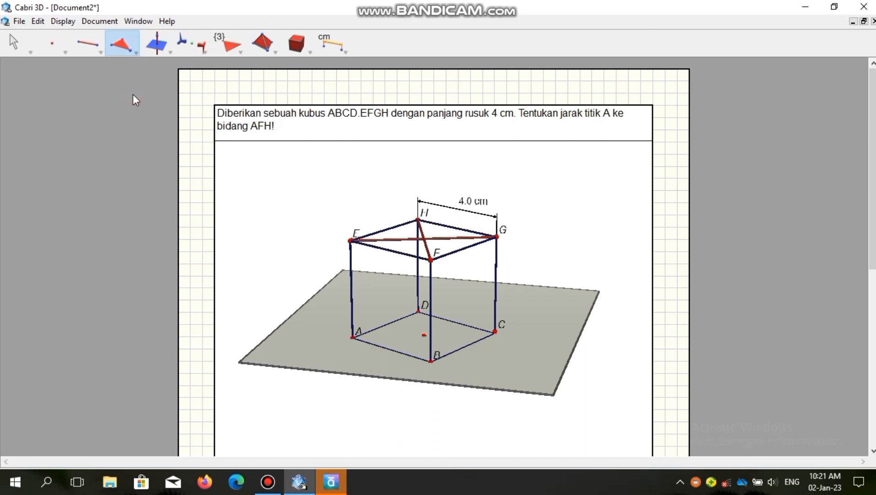
left_click(352, 332)
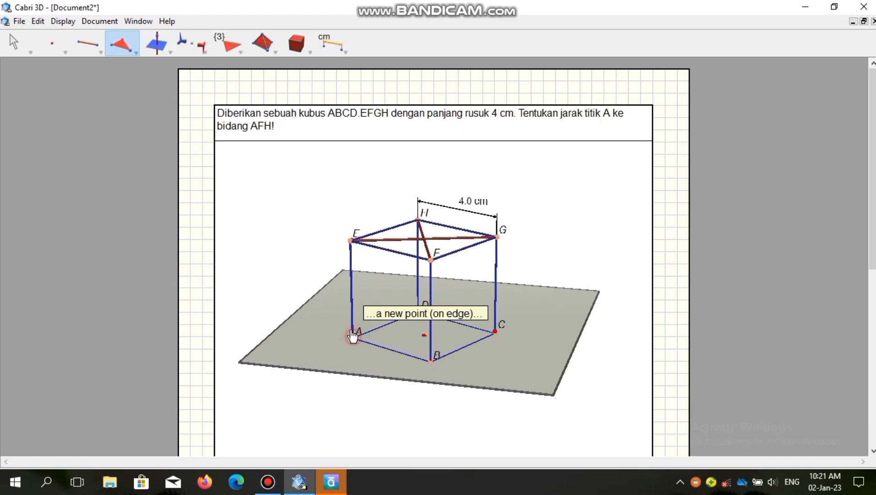
left_click(353, 336)
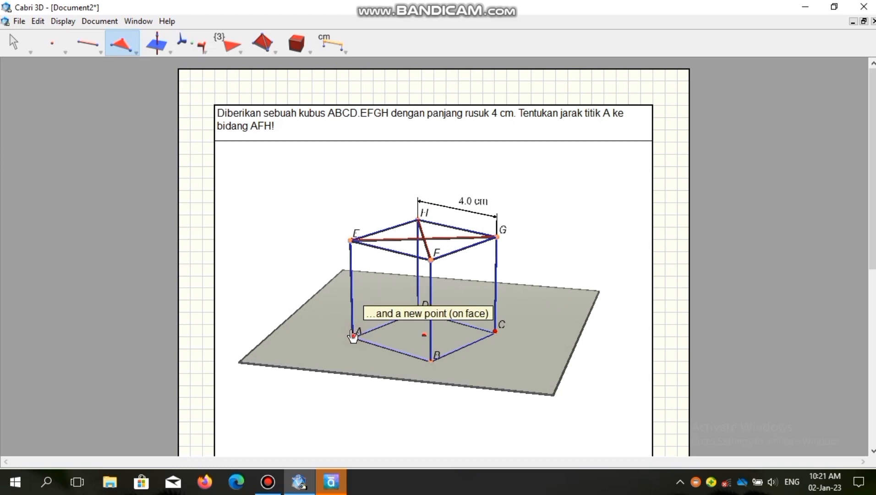
left_click(352, 332)
left_click(353, 336)
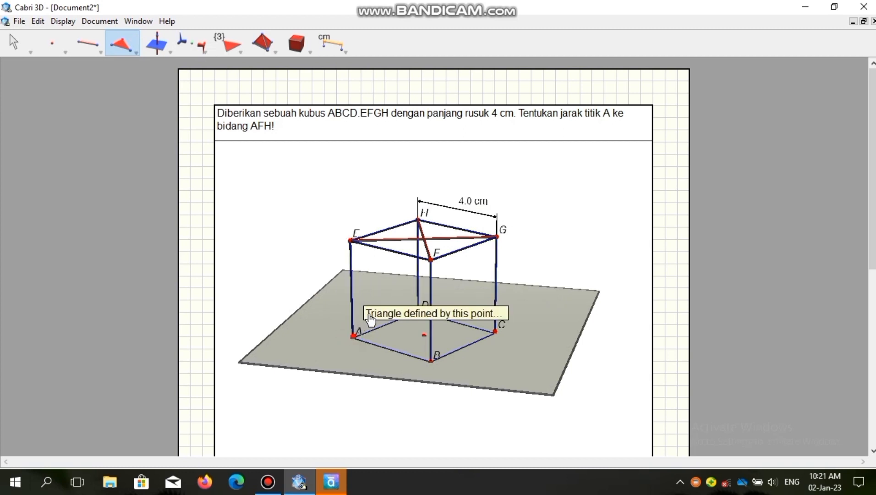
left_click(430, 259)
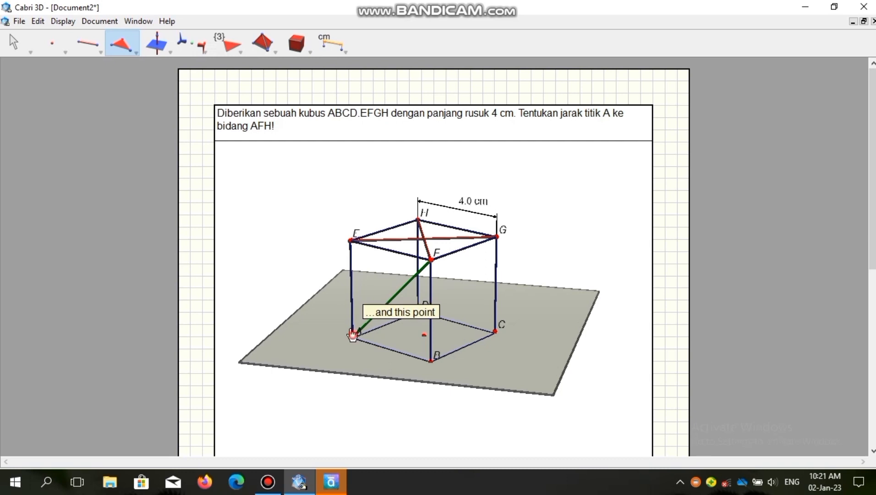
left_click(352, 335)
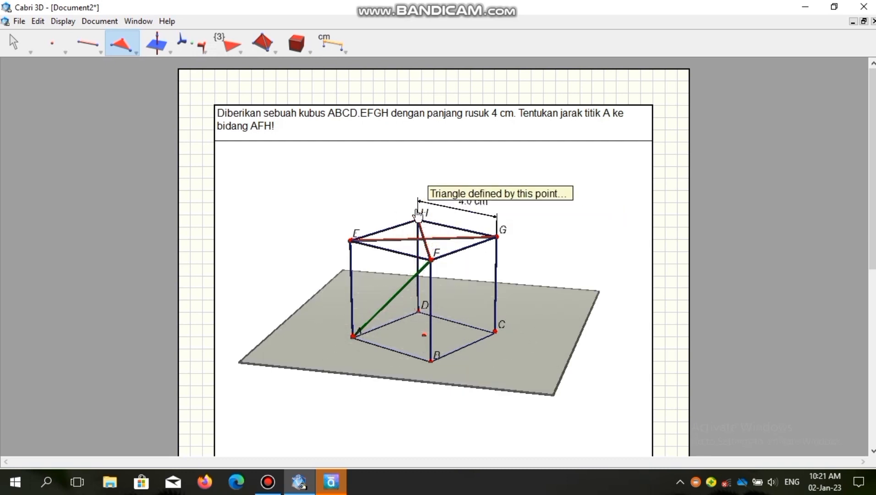
left_click(432, 257)
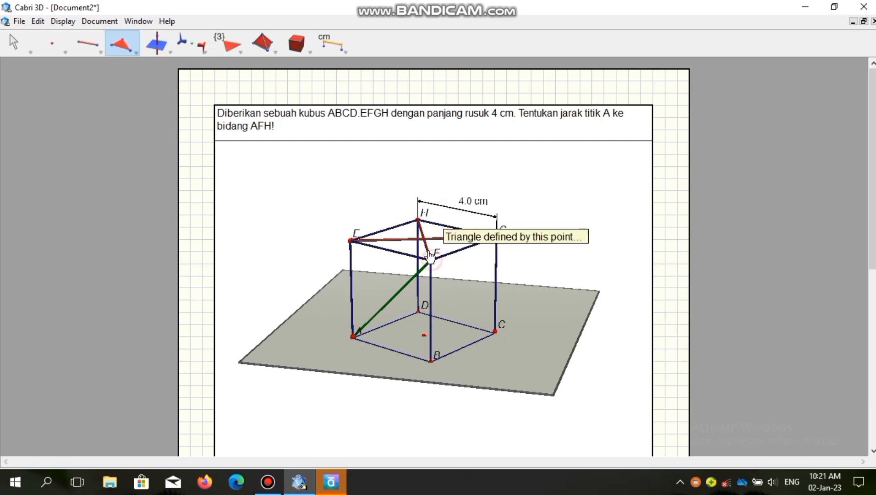
left_click(418, 226)
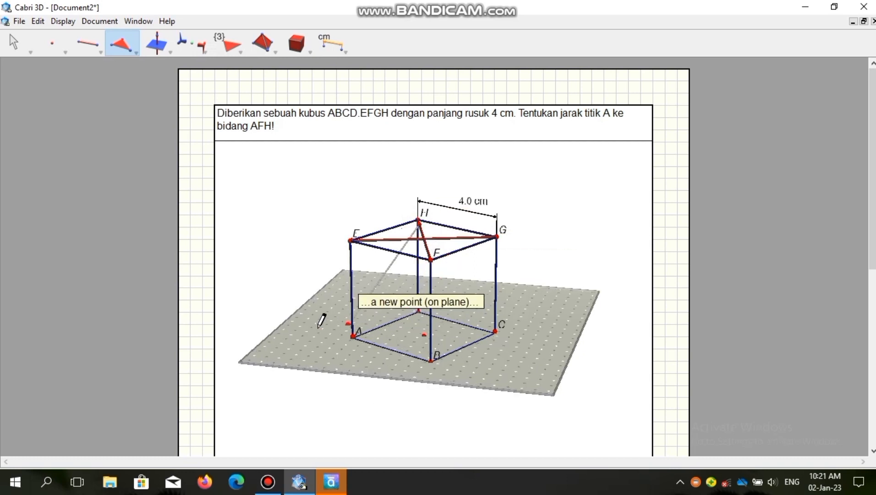
left_click(353, 336)
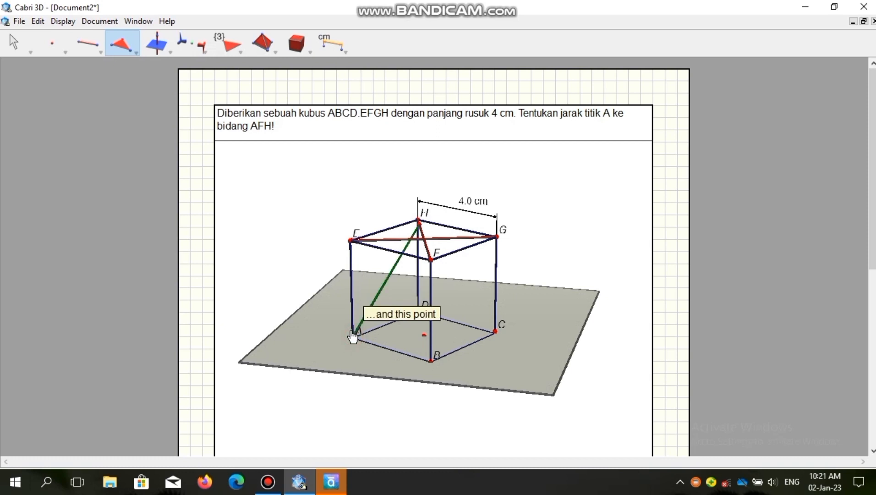
left_click(429, 257)
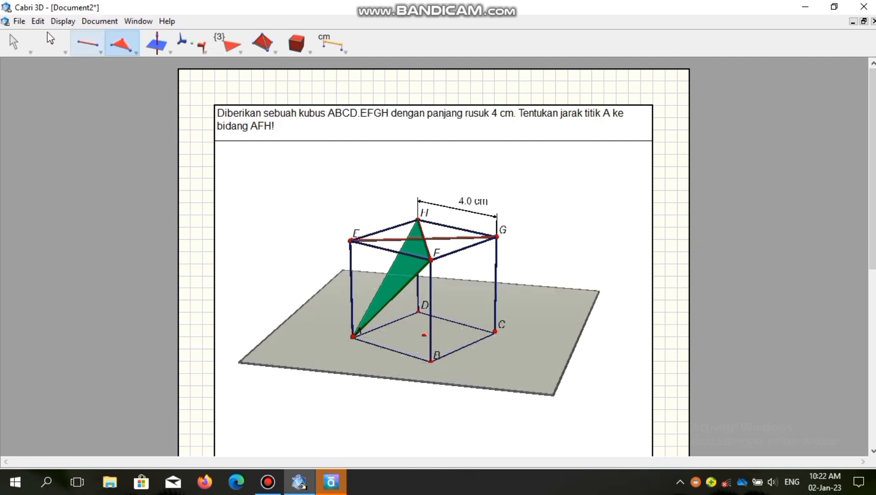
left_click(15, 44)
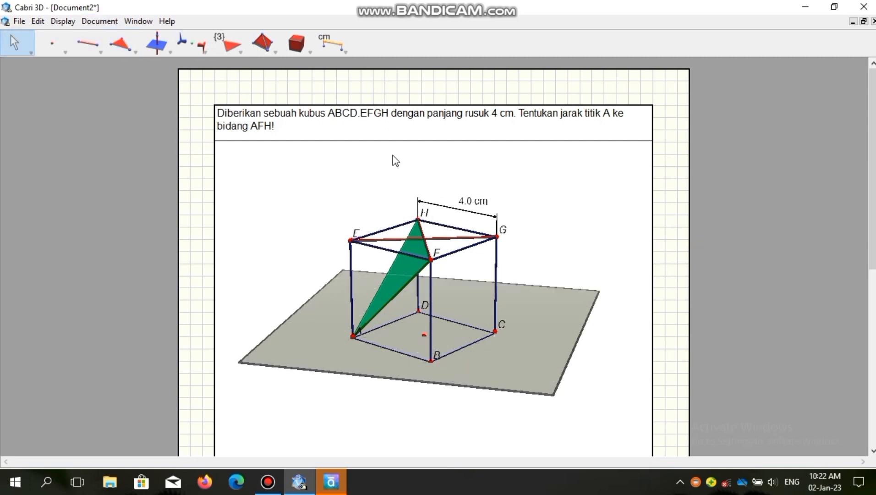
- Set the surface style of triangle AFH to Small Hatches
right_click(401, 270)
mouse_move(501, 361)
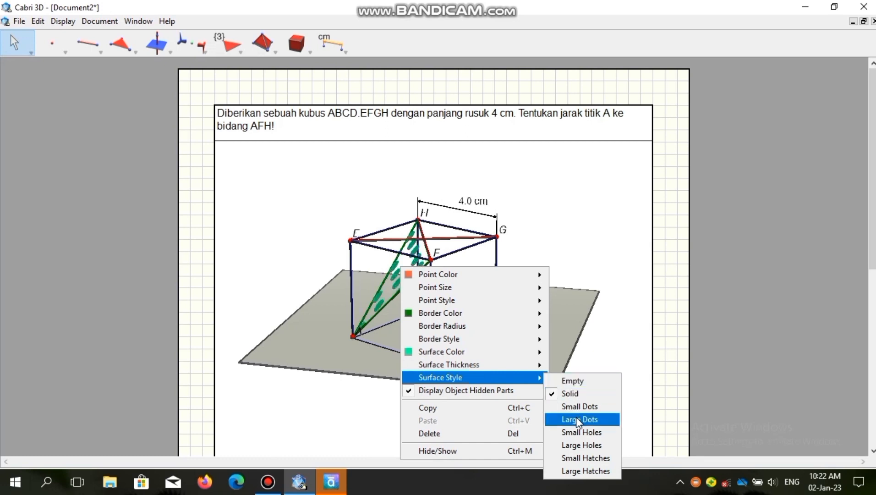
left_click(583, 458)
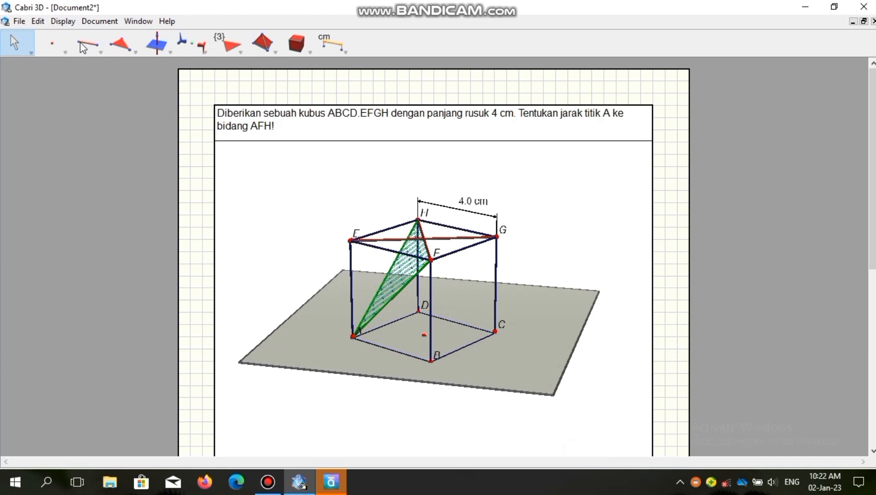
- Place a point at the intersection of upper-face diagonals HF and EG and label it P
left_click(64, 52)
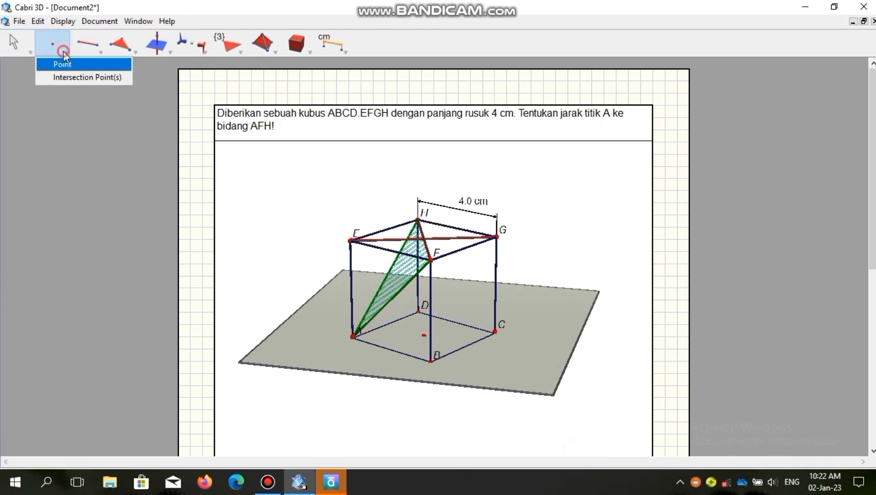
left_click(70, 64)
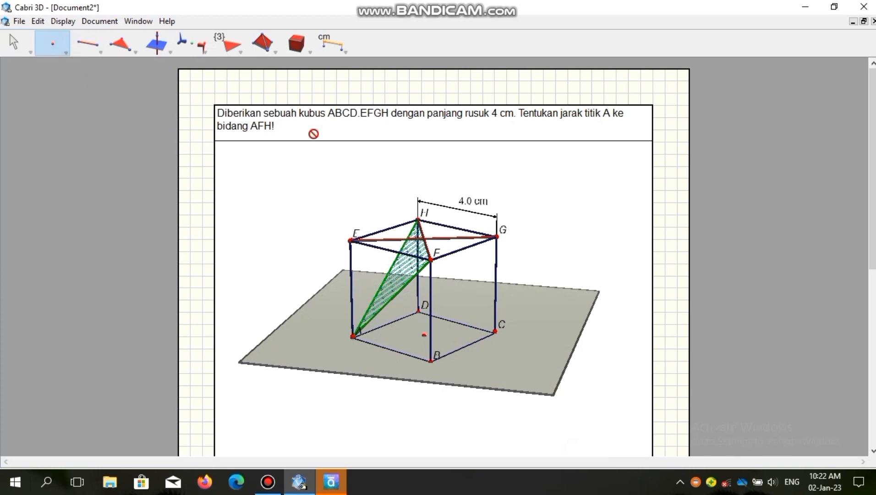
left_click(423, 235)
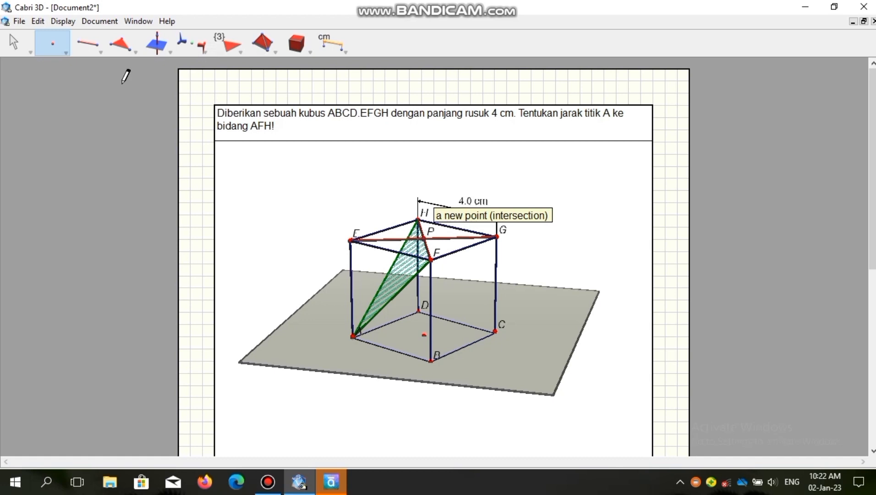
left_click(15, 44)
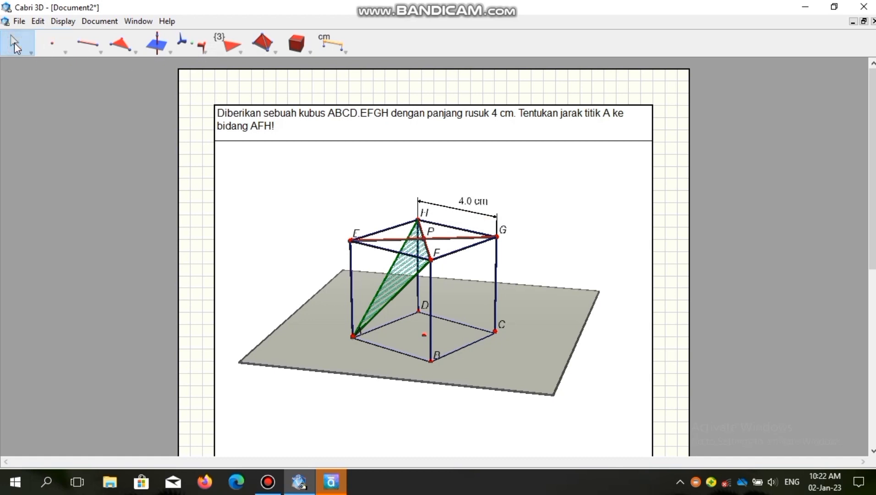
- Draw a segment joining intersection point P to vertex A across the hatched triangle
left_click(103, 50)
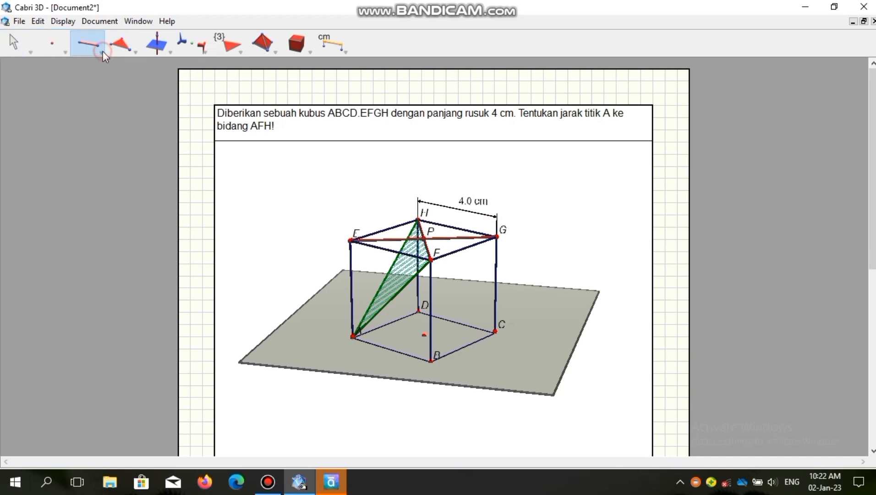
left_click(102, 50)
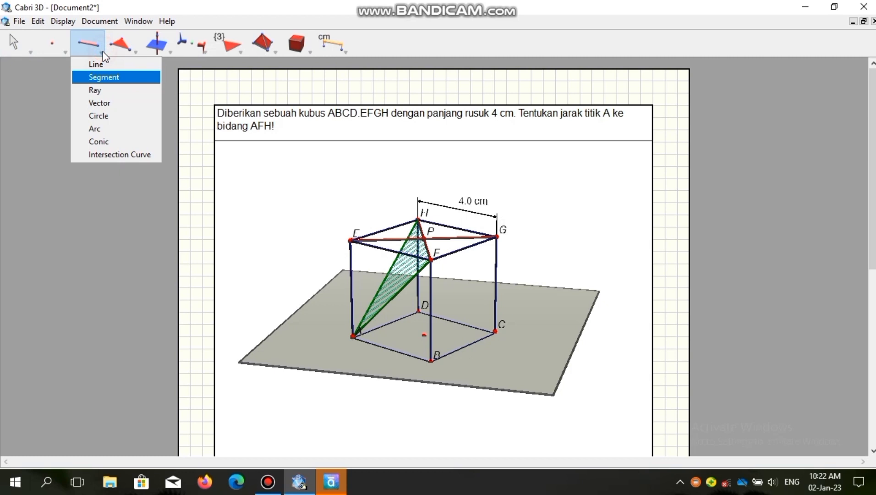
left_click(105, 78)
left_click(405, 342)
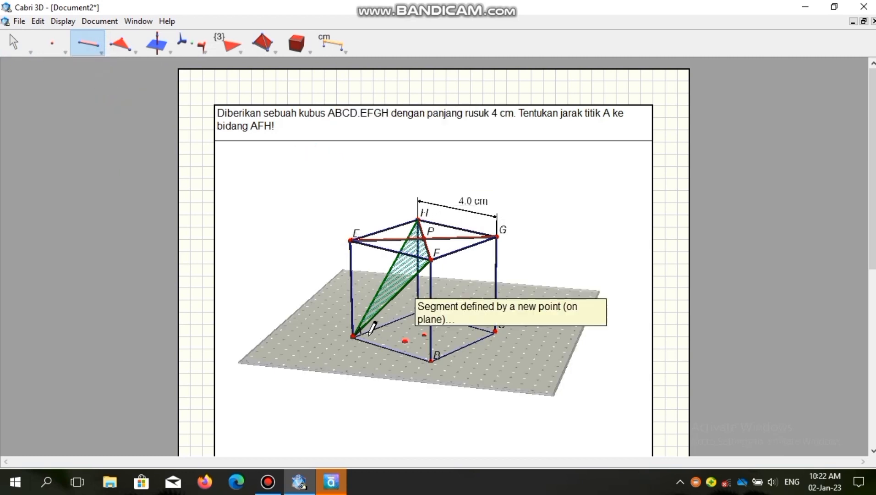
left_click(423, 237)
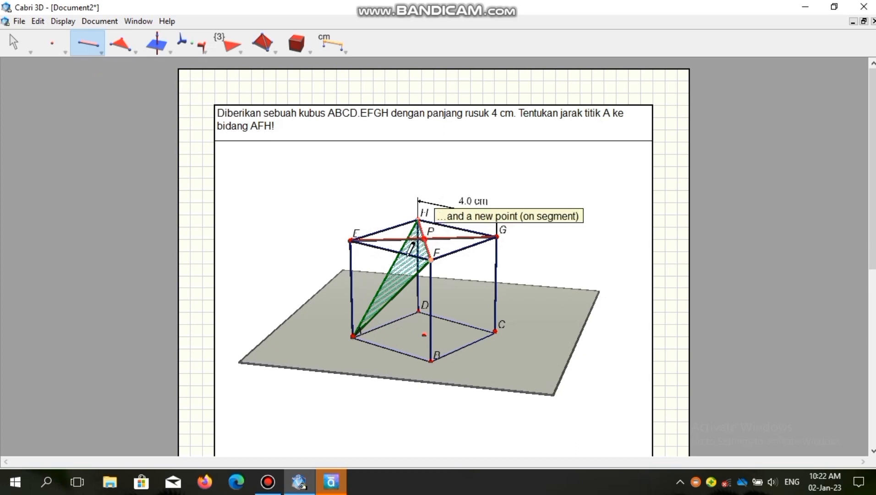
left_click(355, 336)
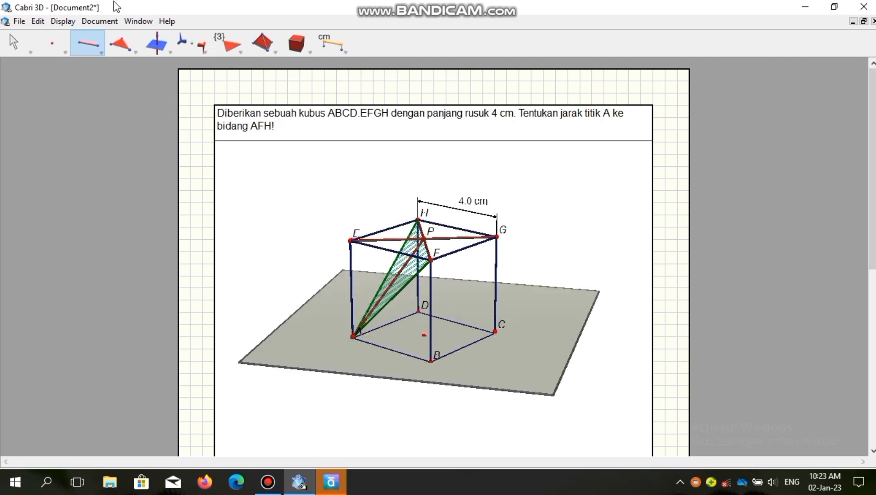
left_click(15, 45)
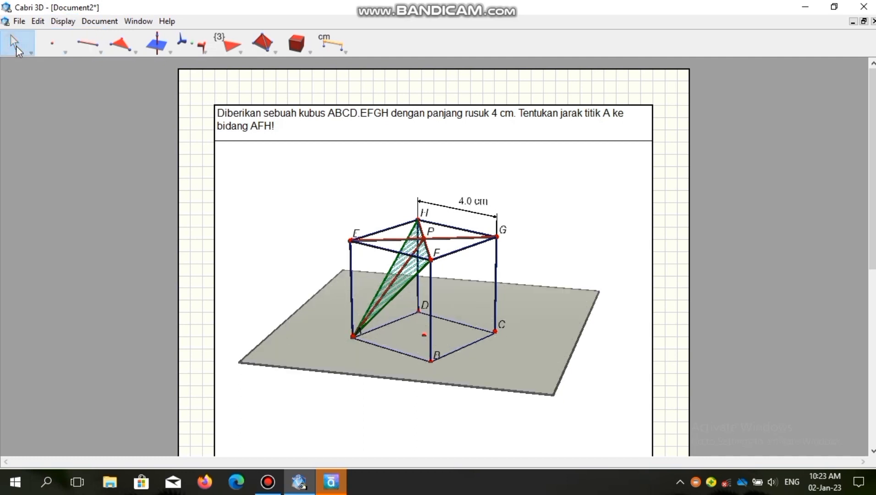
- Place a point on segment AP, a little nearer P than A, and label it Q
left_click(62, 51)
left_click(67, 54)
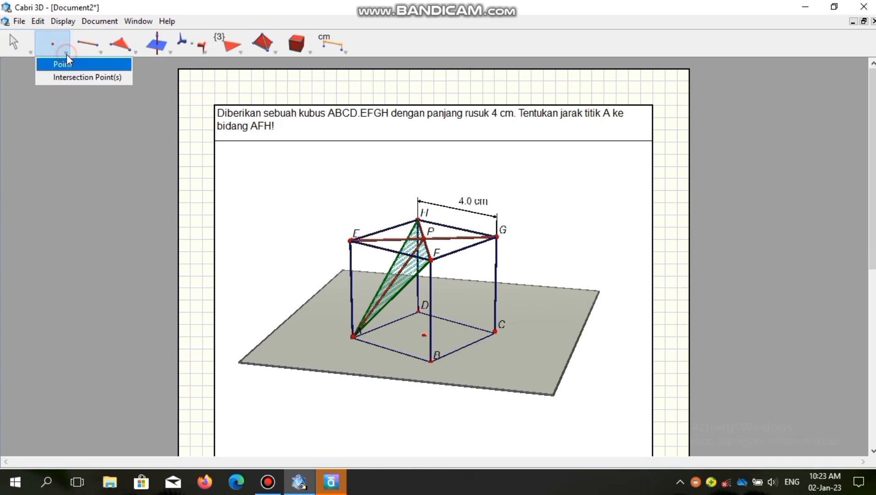
left_click(89, 66)
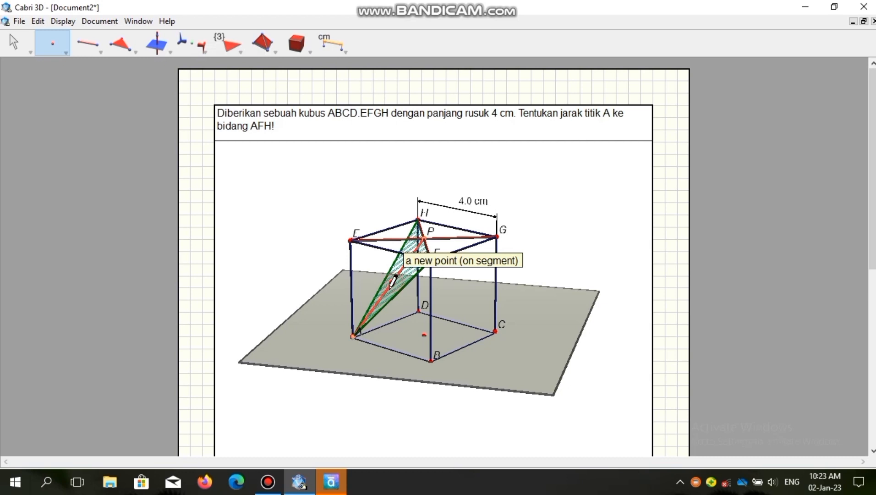
left_click(394, 281)
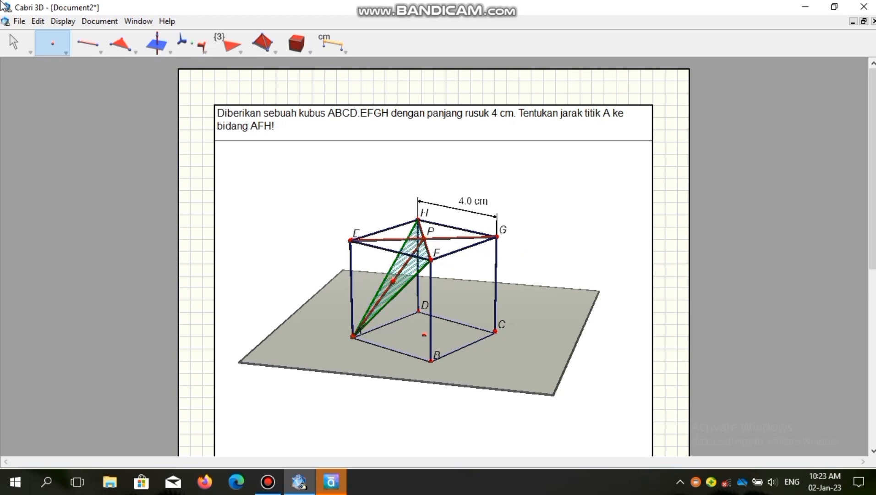
left_click(393, 280)
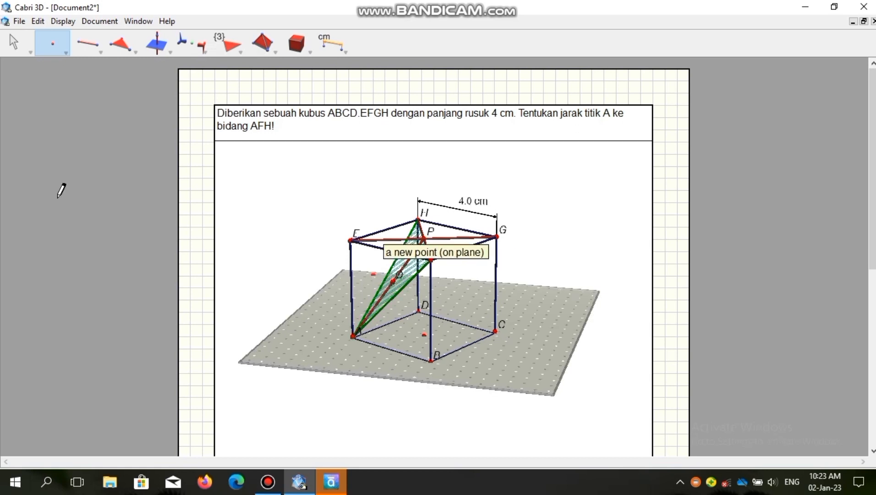
left_click(27, 47)
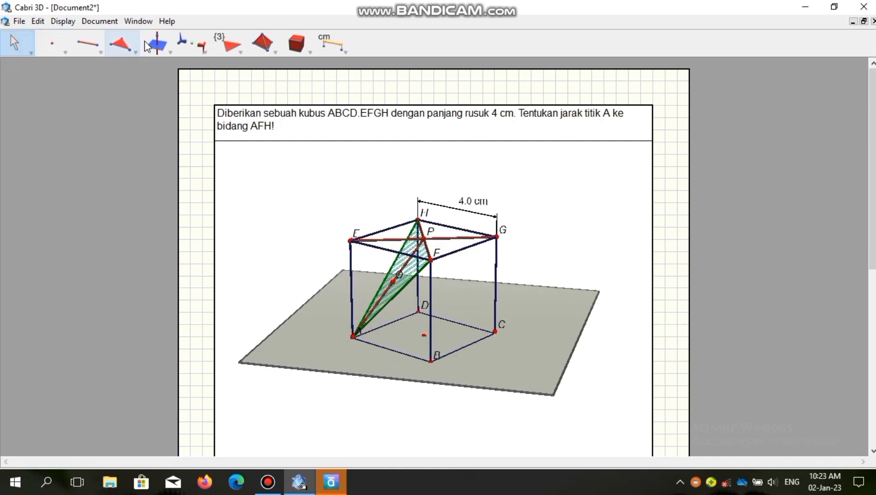
- Draw a segment from point Q on AP to the cube's vertex E
left_click(102, 54)
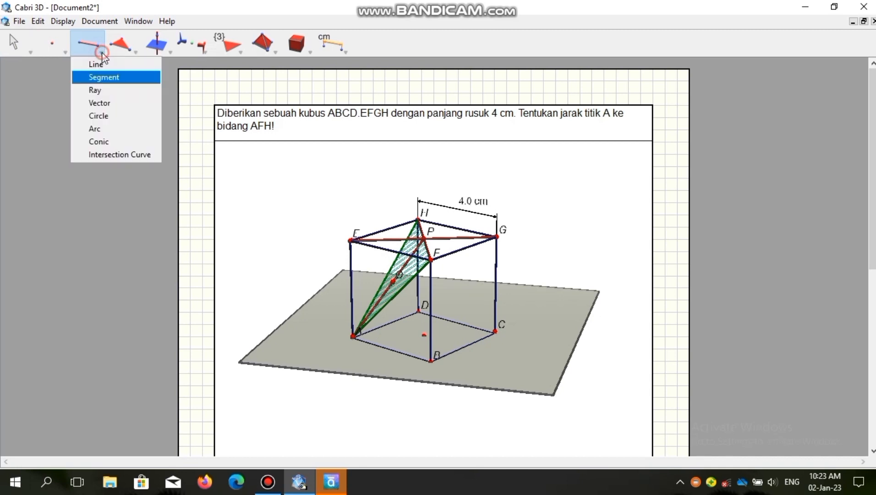
left_click(111, 77)
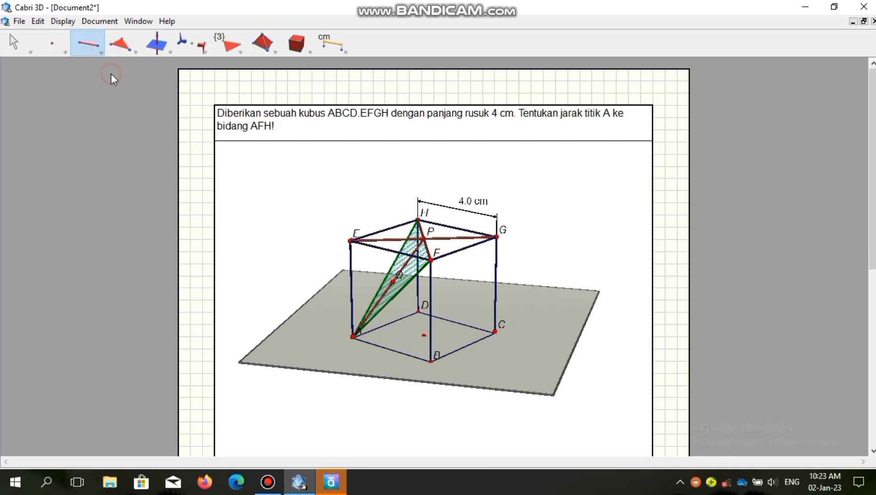
left_click(393, 280)
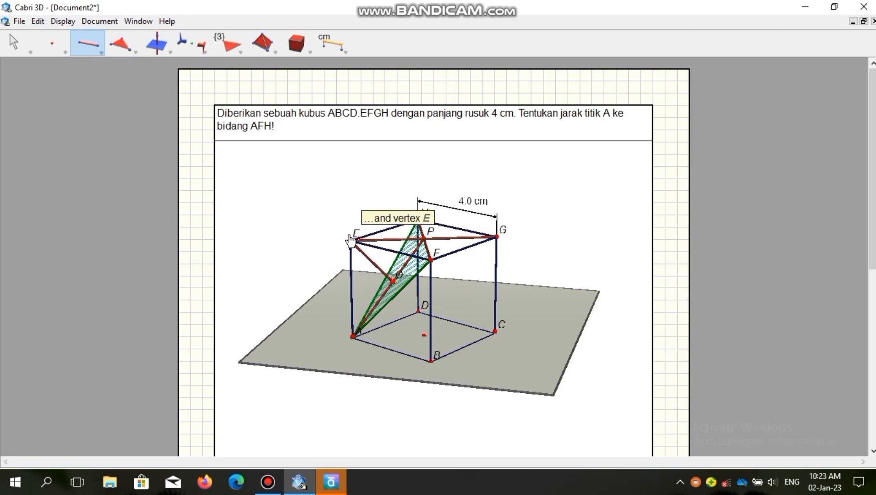
left_click(352, 240)
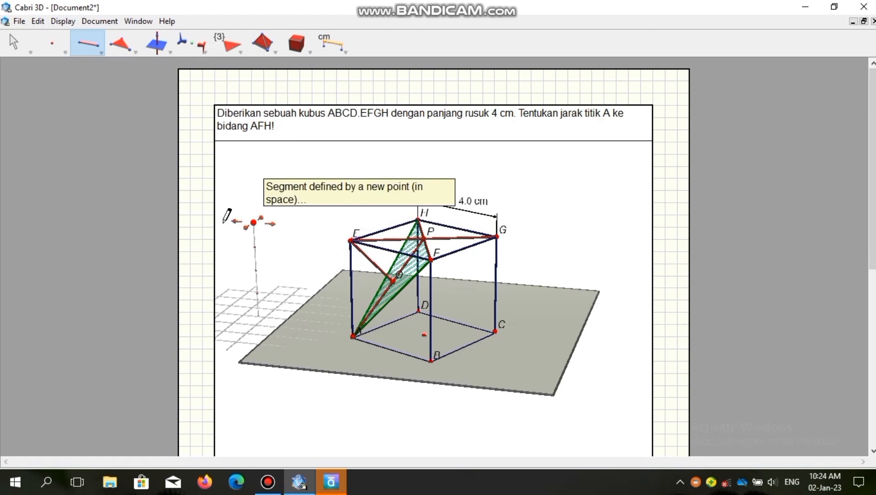
left_click(9, 52)
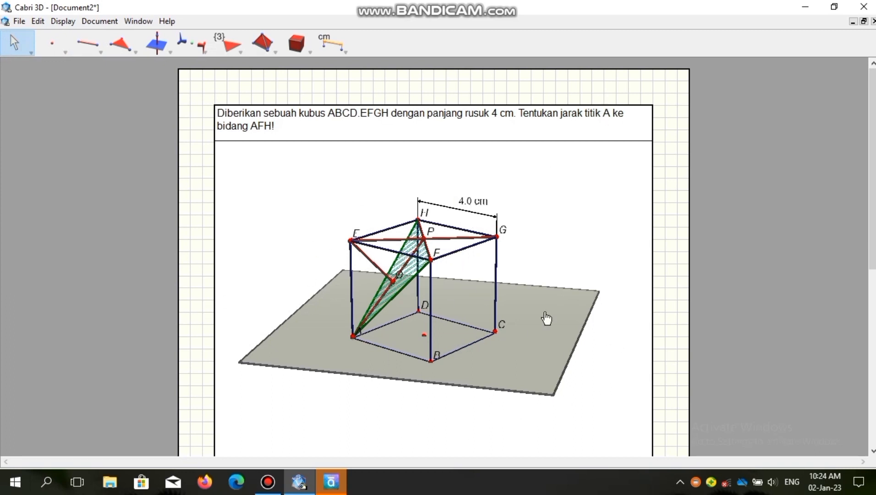
- Move vertex B to try the construction at other sizes and orientations, then bring edge HG back to 4.0 cm
left_click(429, 360)
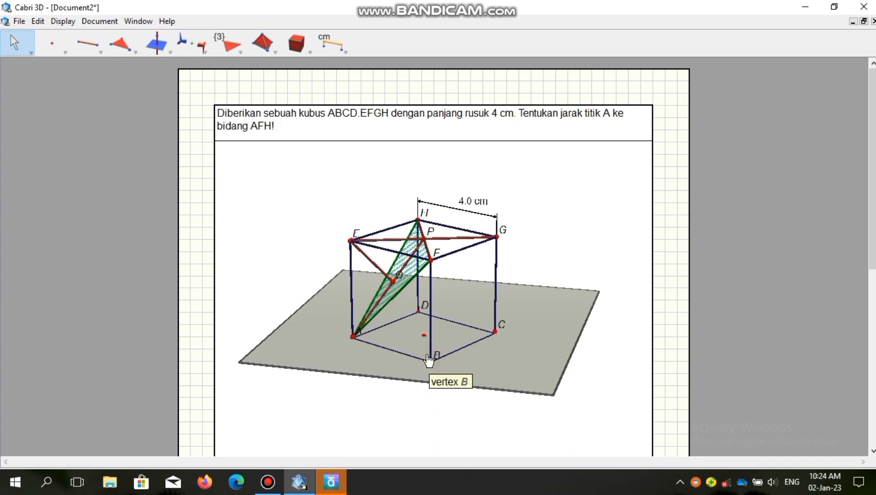
mouse_move(425, 359)
left_mouse_down()
mouse_move(404, 352)
mouse_move(472, 354)
mouse_move(513, 327)
mouse_move(461, 300)
mouse_move(491, 342)
mouse_move(477, 352)
mouse_move(372, 354)
left_mouse_up()
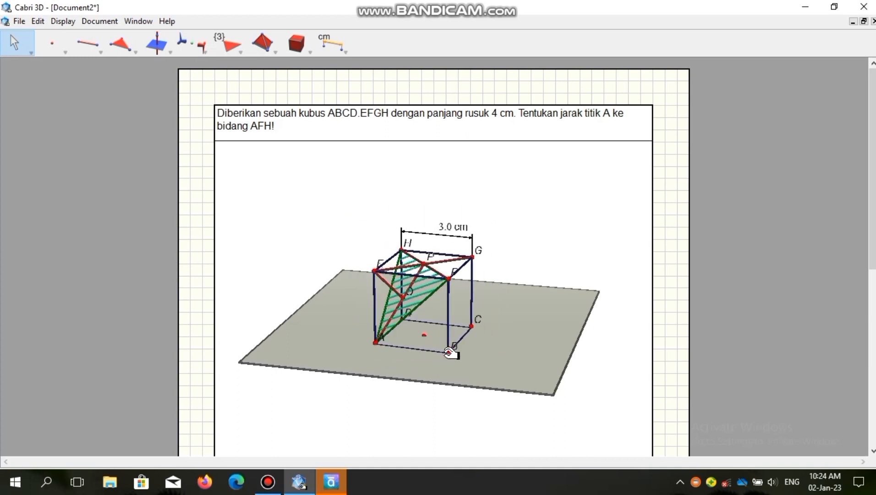
left_click_drag(463, 361, 427, 365)
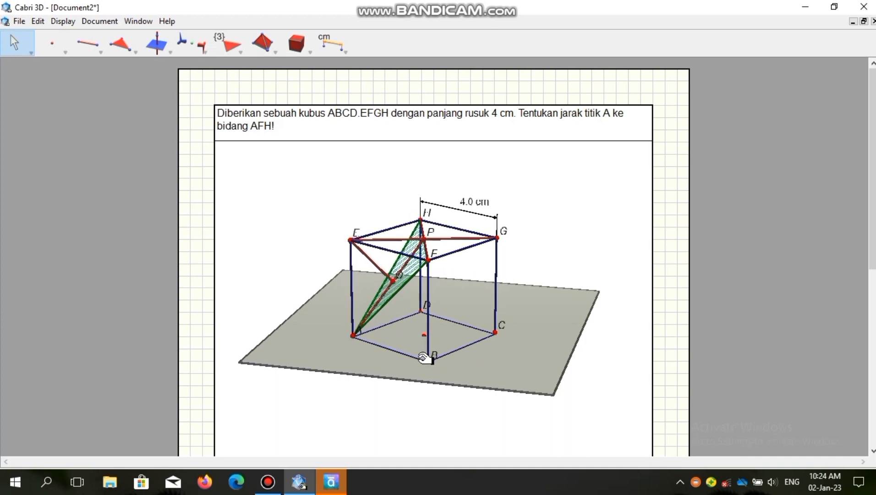
left_click_drag(425, 362, 425, 362)
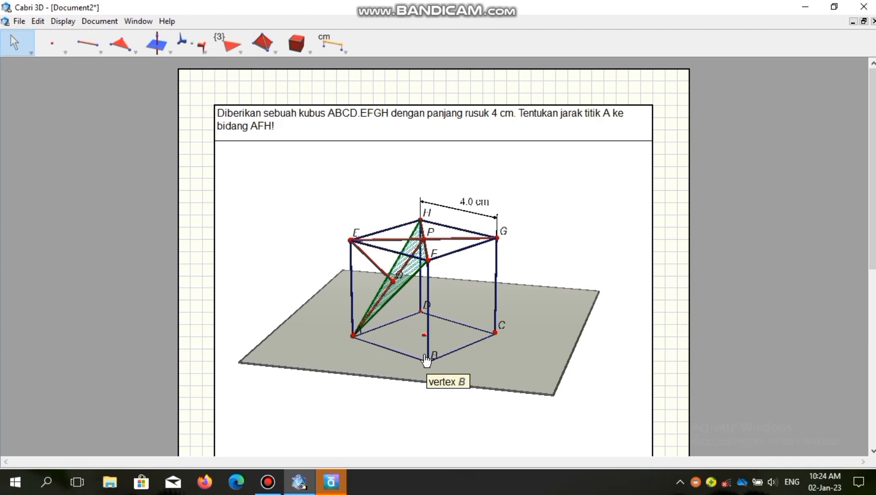